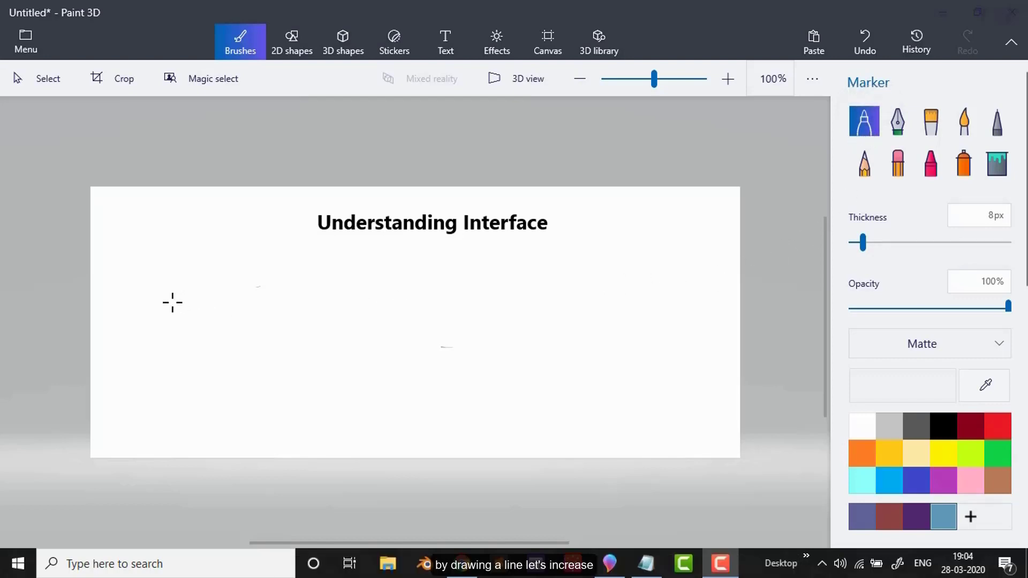
Step: Draw a short blue marker line 8 px thick on the canvas's left half and a thicker 27 px line below it
middle_click_drag(172, 302, 166, 306)
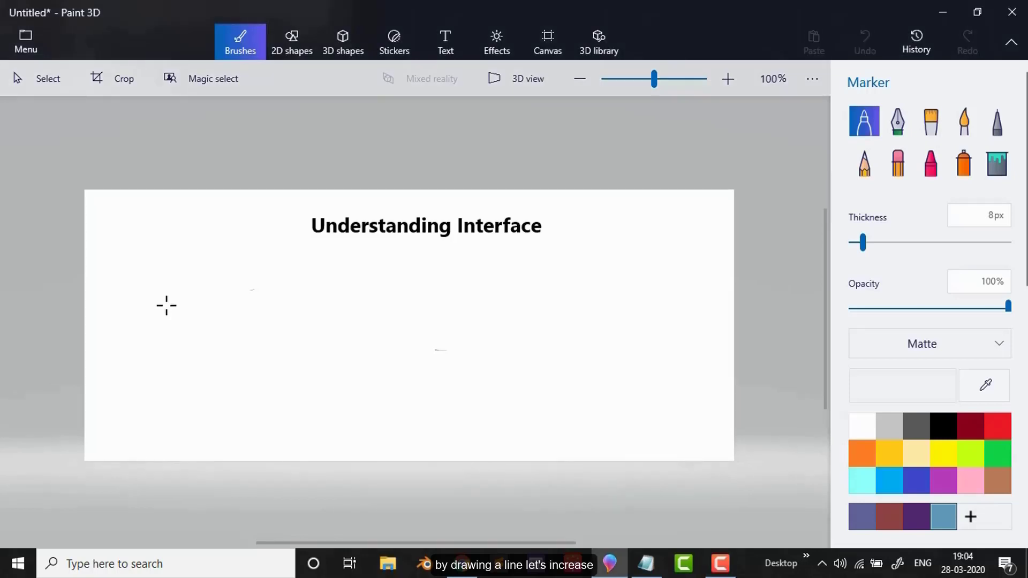
left_click_drag(149, 289, 249, 295)
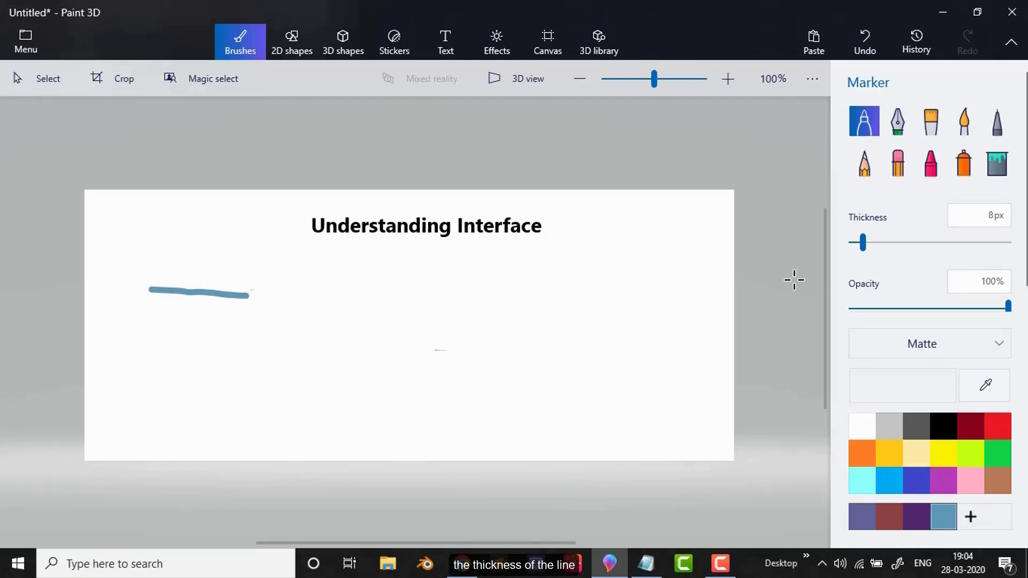
left_click_drag(865, 251, 892, 246)
left_click_drag(155, 369, 281, 370)
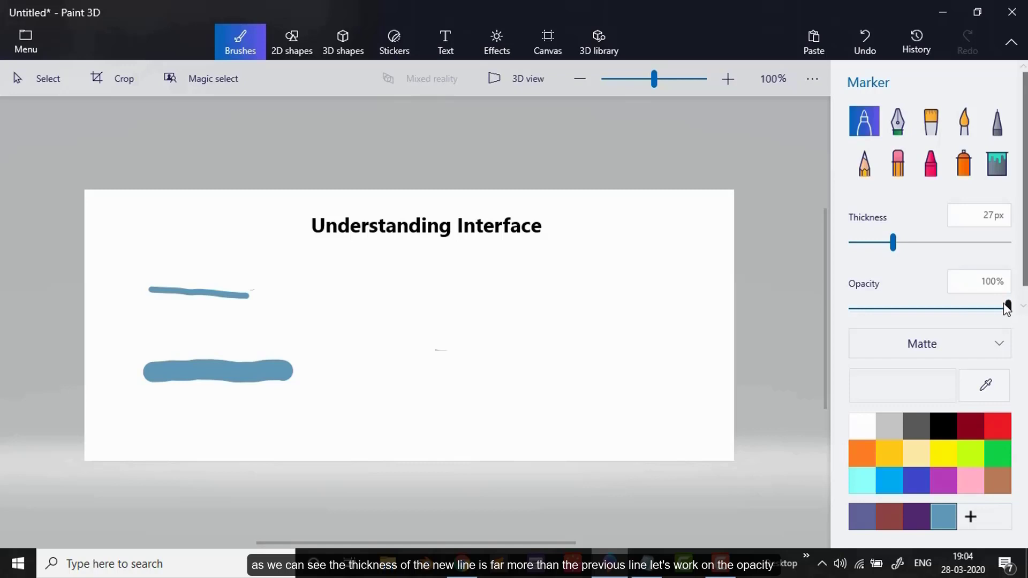
Step: Draw a third horizontal marker line below the thick one at 50% opacity, and keep Matte as the marker's material
left_click_drag(1007, 305, 930, 314)
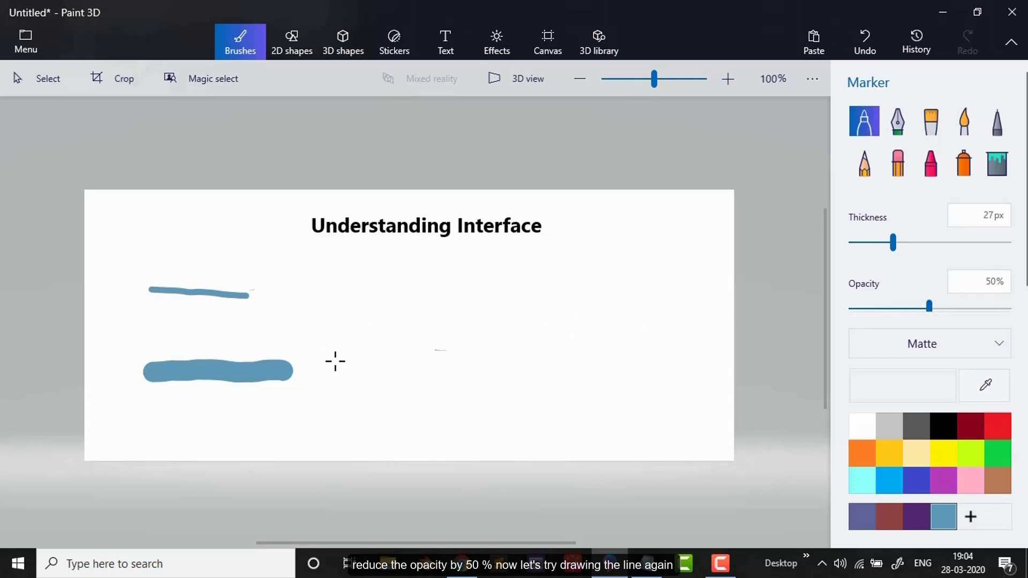
left_click_drag(144, 434, 292, 434)
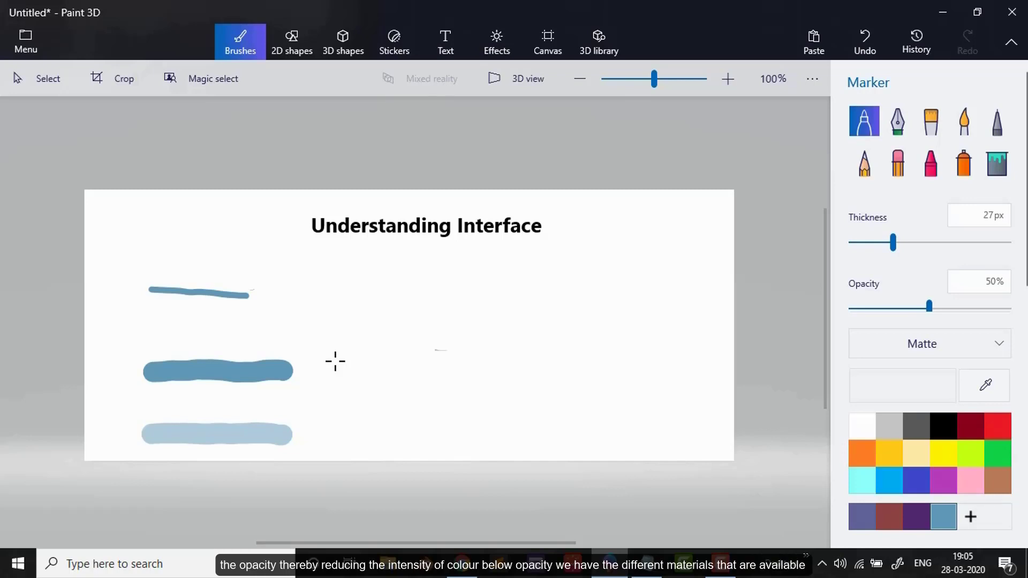
left_click(1003, 349)
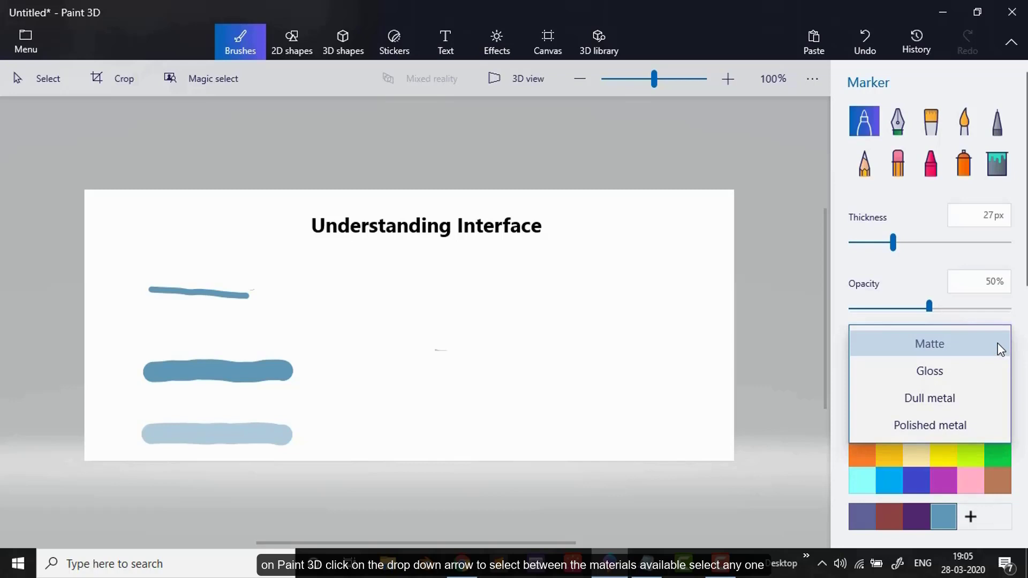
left_click(1001, 349)
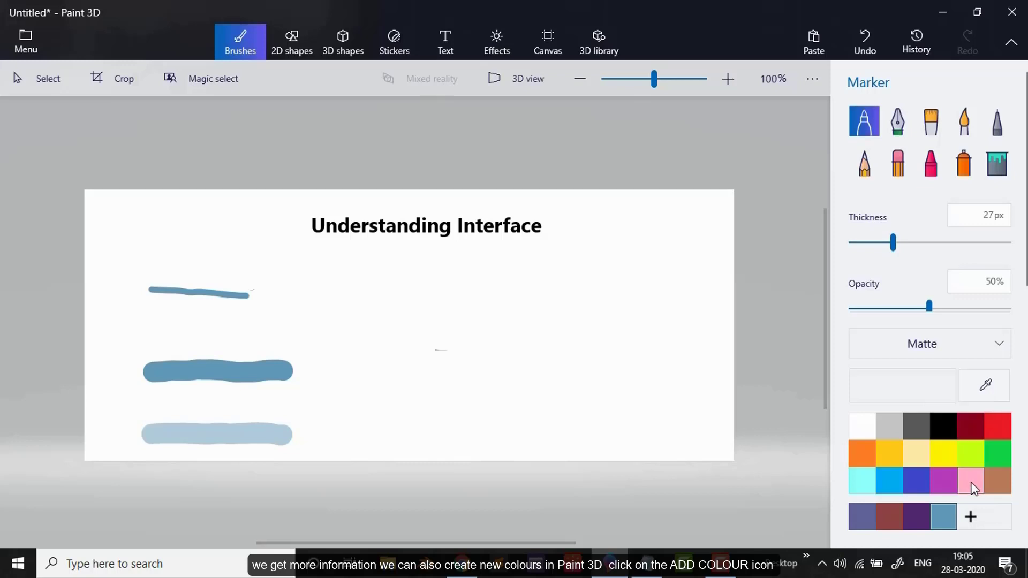
Step: Add a dark purple custom colour with hex value 3d2c43 to the palette
left_click(972, 518)
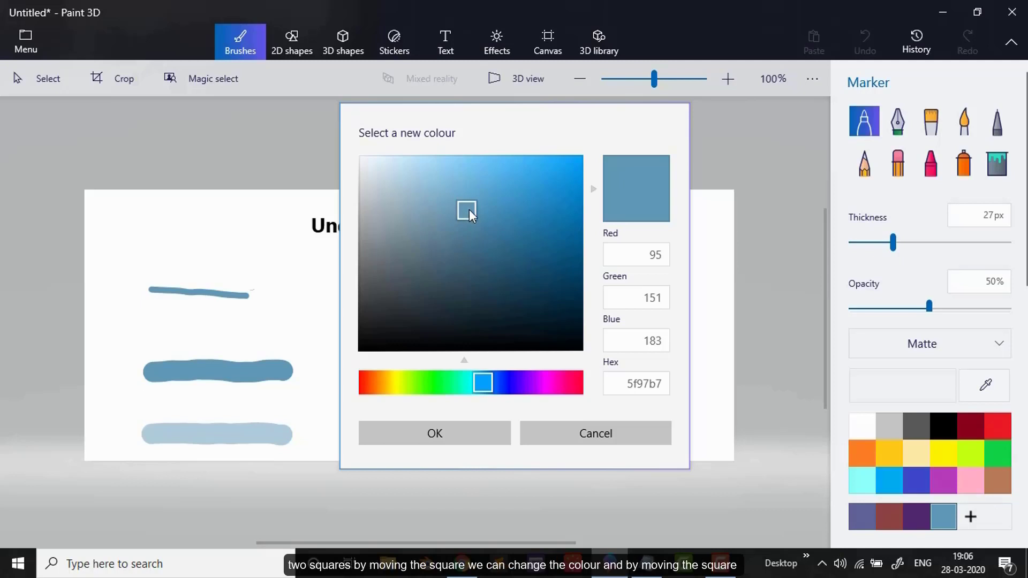
left_click_drag(469, 209, 437, 299)
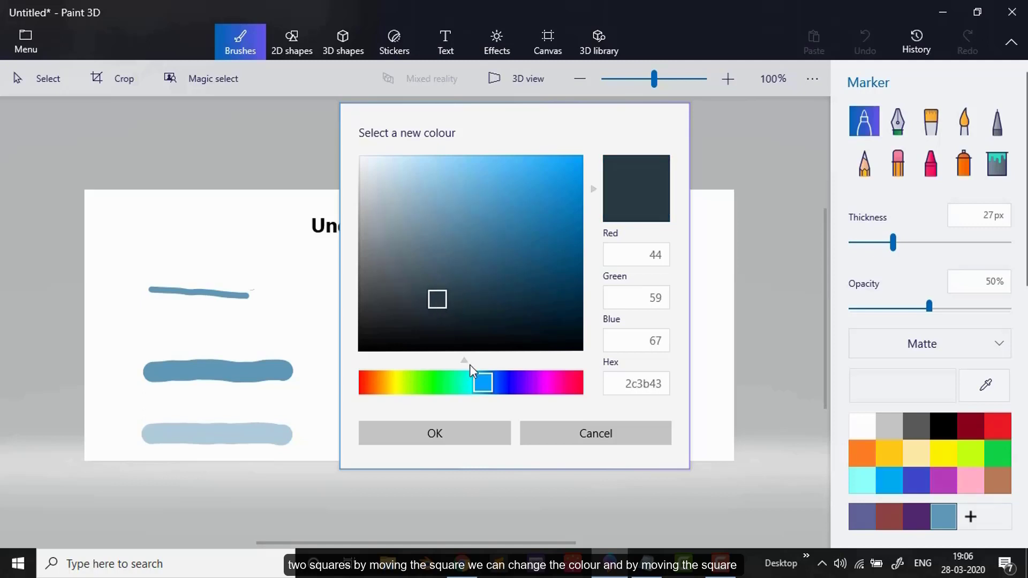
left_click_drag(480, 391, 531, 378)
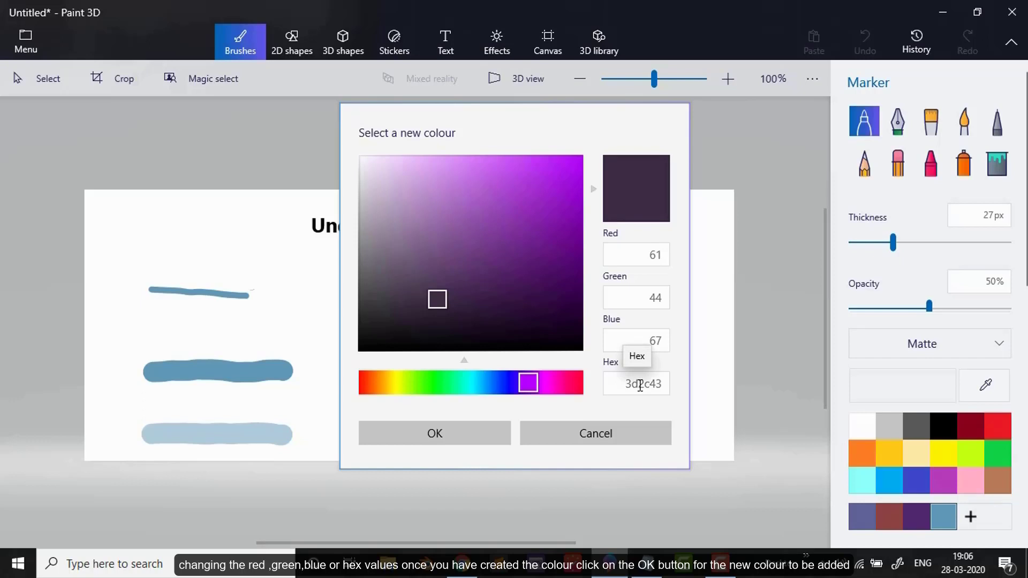
left_click(423, 443)
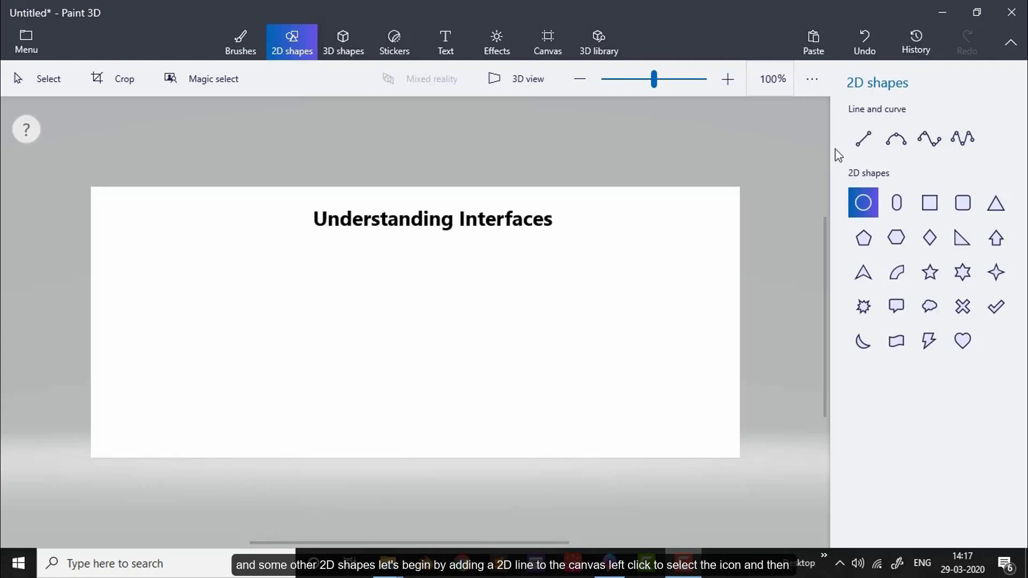
Step: Try a horizontal black 2D line 10 px thick on the canvas's left half, and undo it
left_click(858, 141)
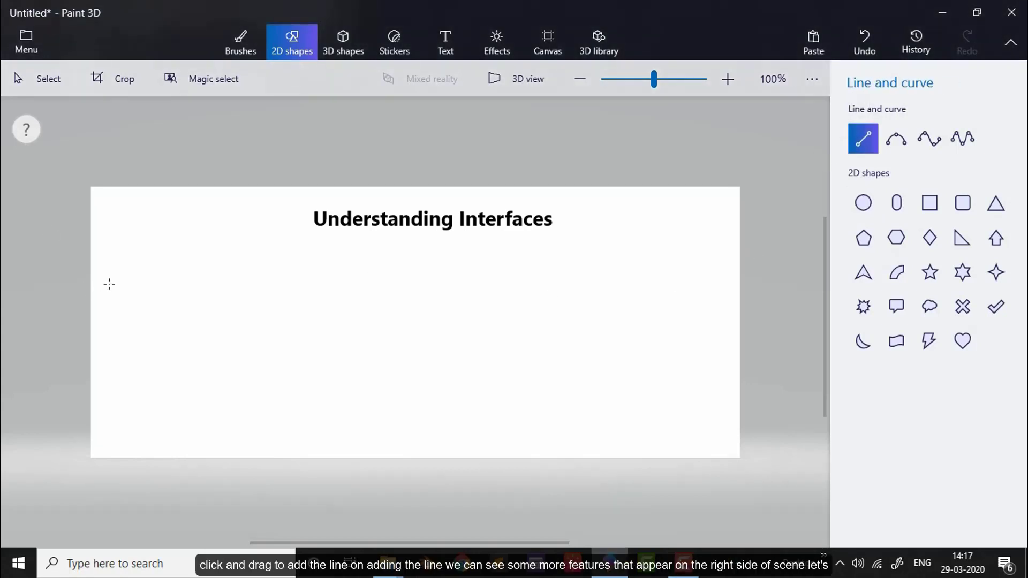
left_click_drag(171, 306, 333, 306)
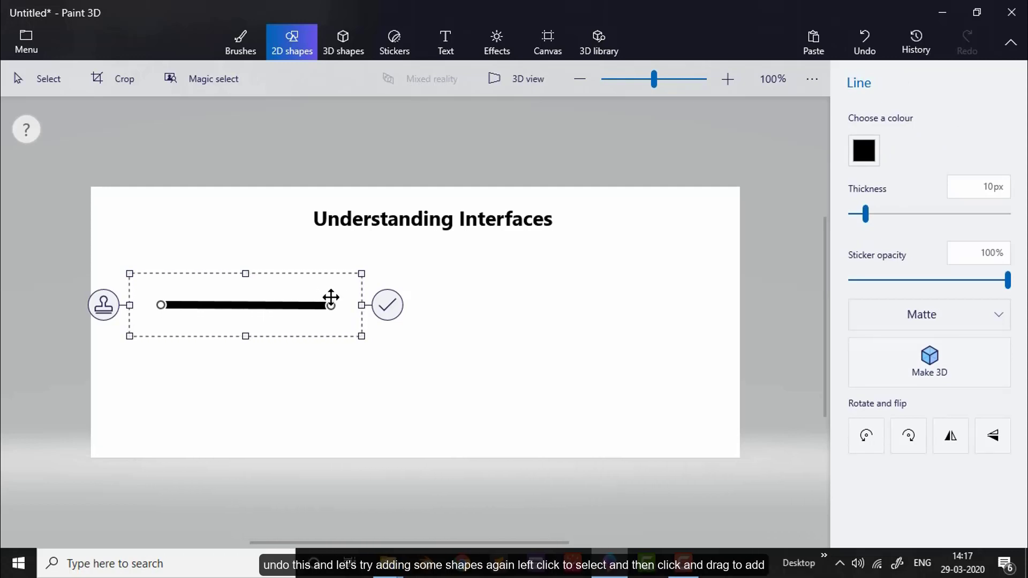
left_click(876, 37)
Step: Draw a 2D circle on the left half of the canvas
left_click(862, 203)
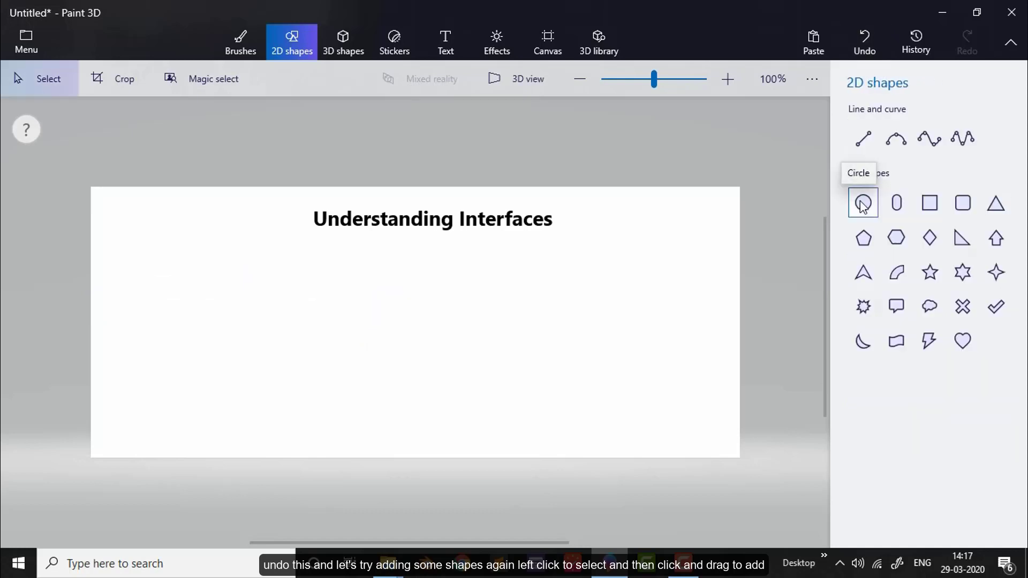
left_click_drag(202, 289, 327, 400)
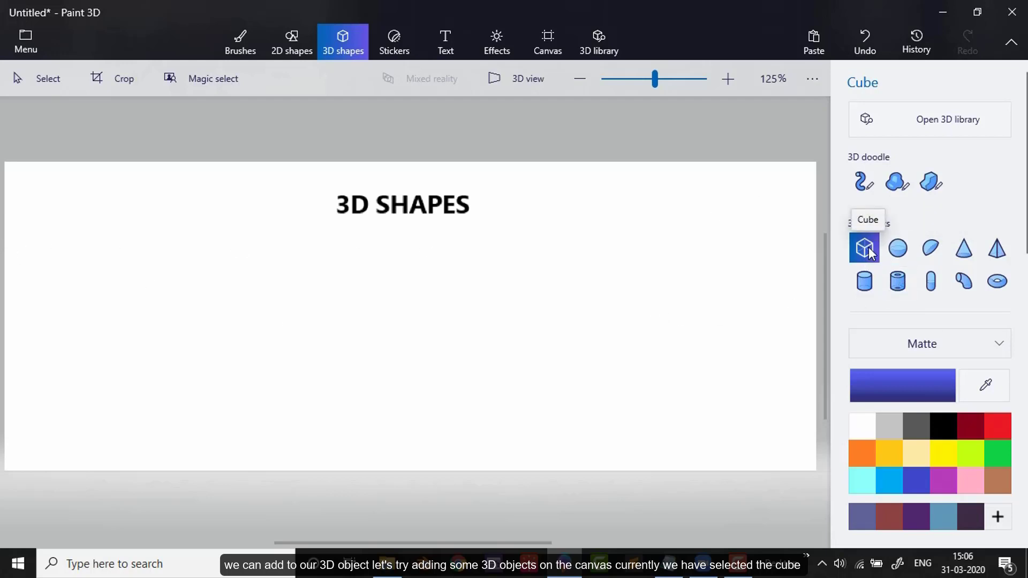
Step: Try a blue 3D cube on the canvas's left side, inspect it in 3D view, and undo it
left_click_drag(68, 282, 202, 403)
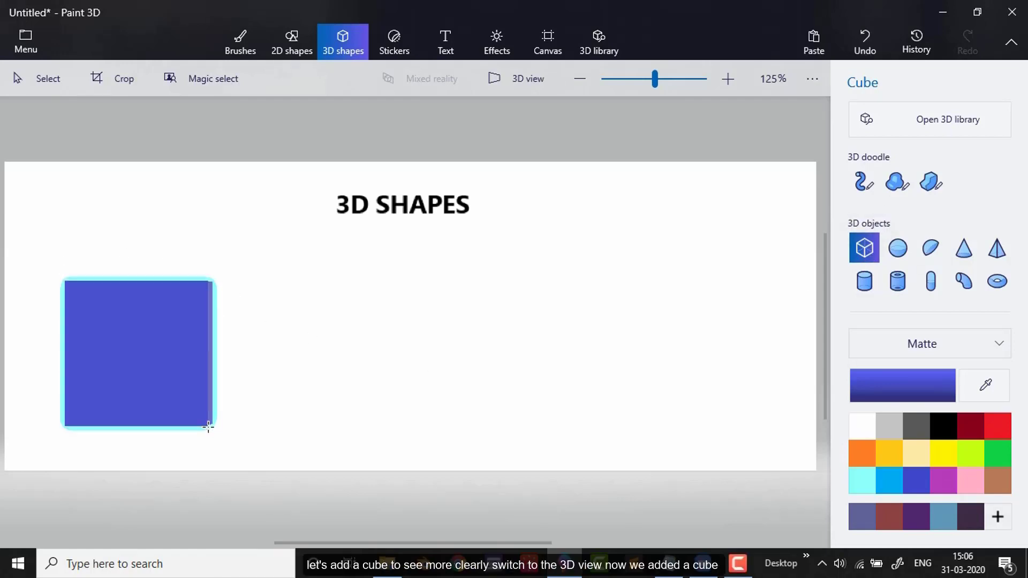
left_click(518, 80)
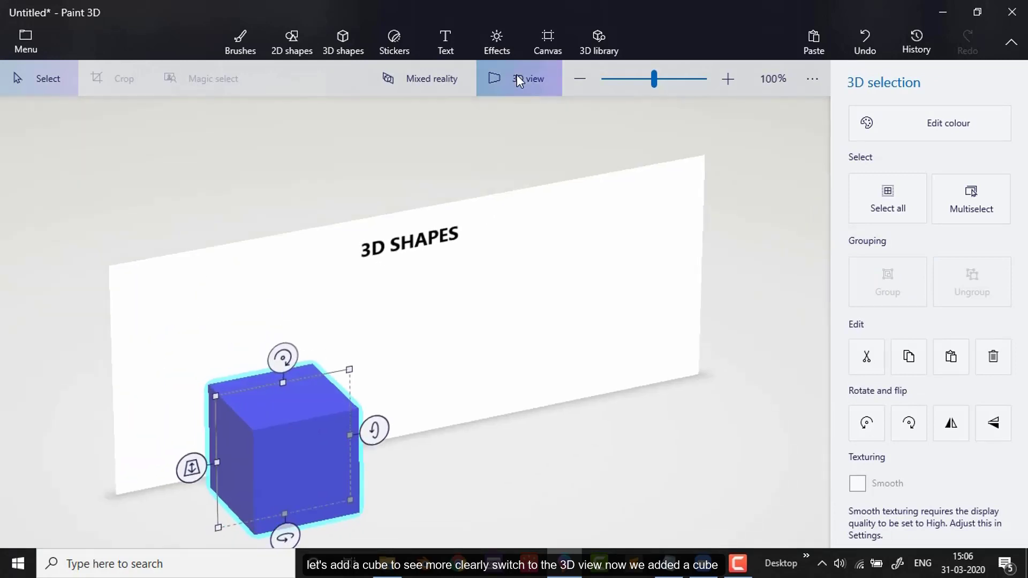
left_click(518, 81)
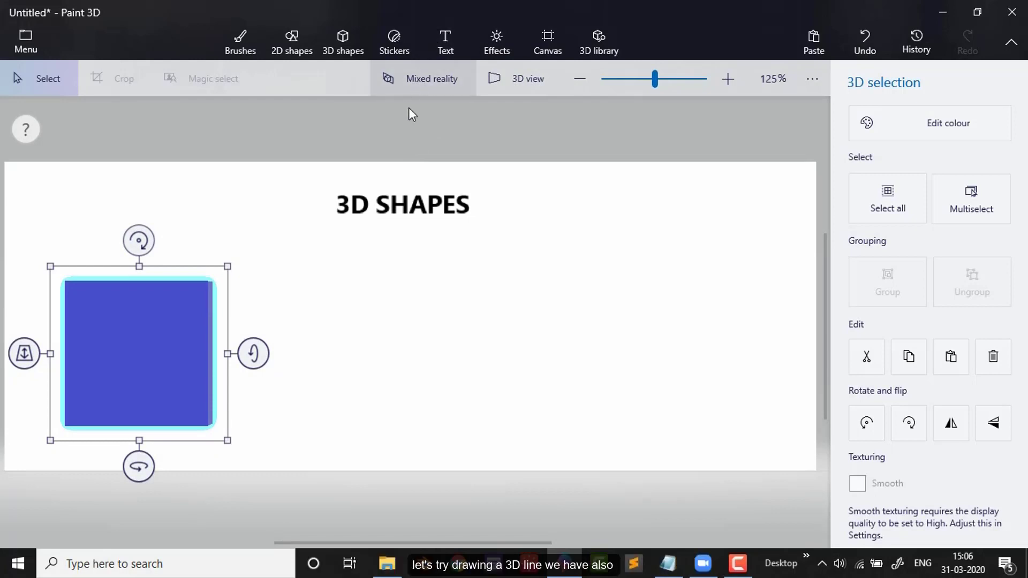
left_click(870, 45)
Step: Draw a long horizontal 3D tube doodle 60 px thick across the canvas in matte blue
left_click(857, 190)
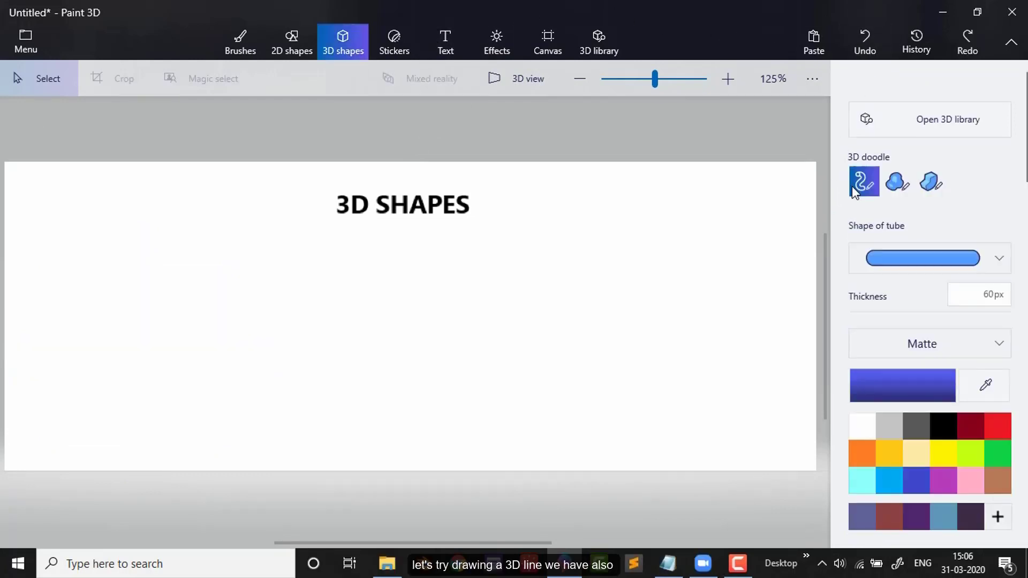
mouse_move(120, 317)
left_mouse_down()
mouse_move(257, 333)
mouse_move(478, 309)
left_mouse_up()
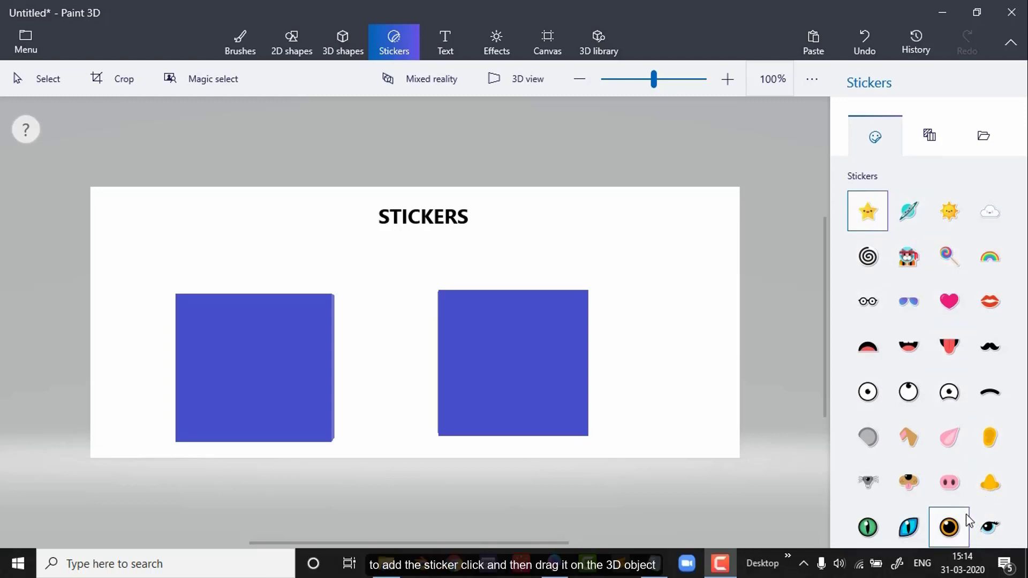
Step: Place the round eye sticker on the upper-left part of the left cube and try its rotation handles, keeping the sticker at 100% opacity
left_click(868, 392)
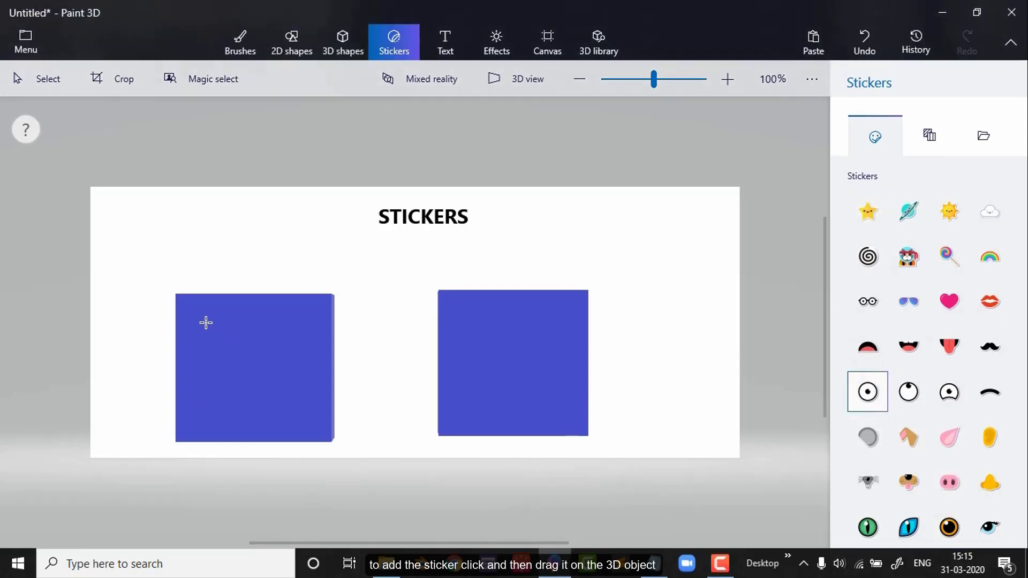
left_click_drag(218, 342, 234, 359)
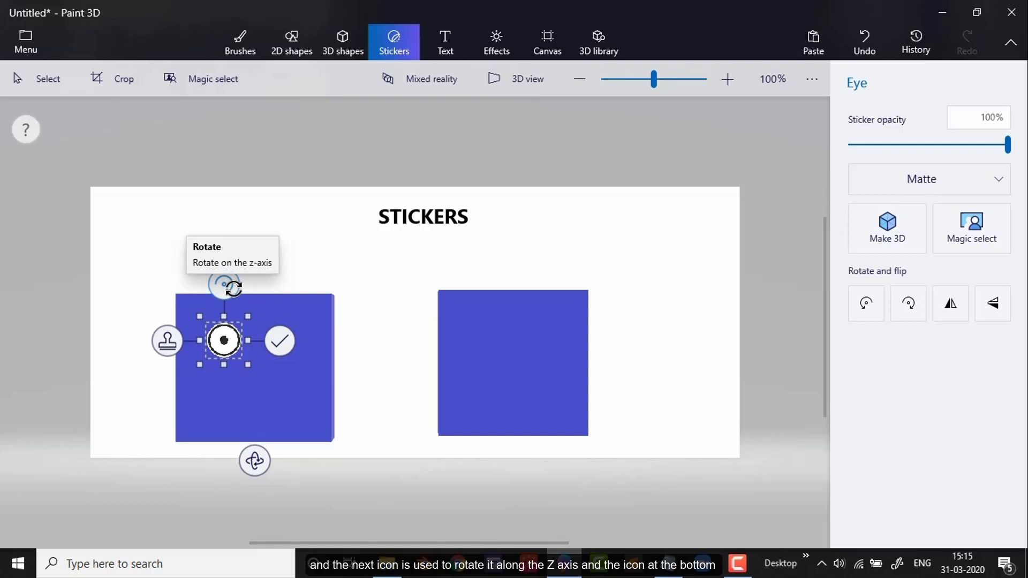
left_click_drag(234, 288, 237, 317)
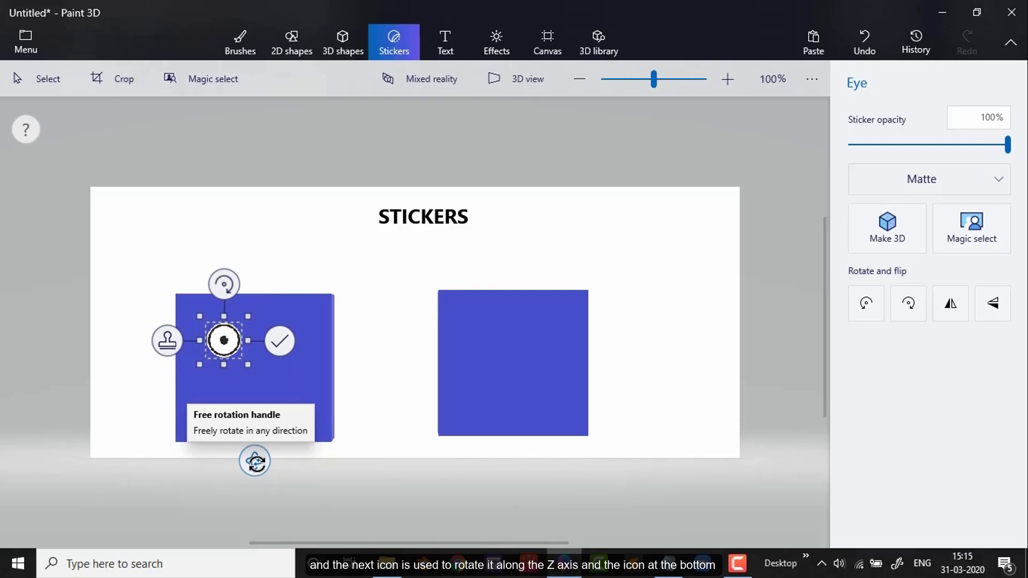
mouse_move(255, 464)
left_mouse_down()
mouse_move(232, 464)
mouse_move(287, 458)
mouse_move(225, 458)
mouse_move(267, 466)
mouse_move(236, 464)
mouse_move(266, 455)
mouse_move(257, 464)
left_mouse_up()
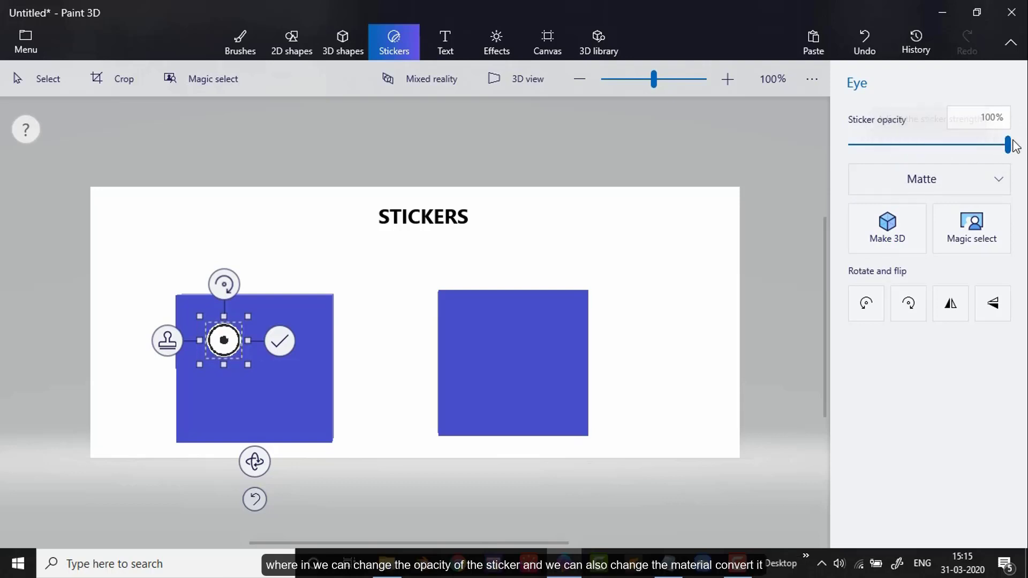
mouse_move(1009, 144)
left_mouse_down()
mouse_move(900, 150)
mouse_move(1024, 151)
left_mouse_up()
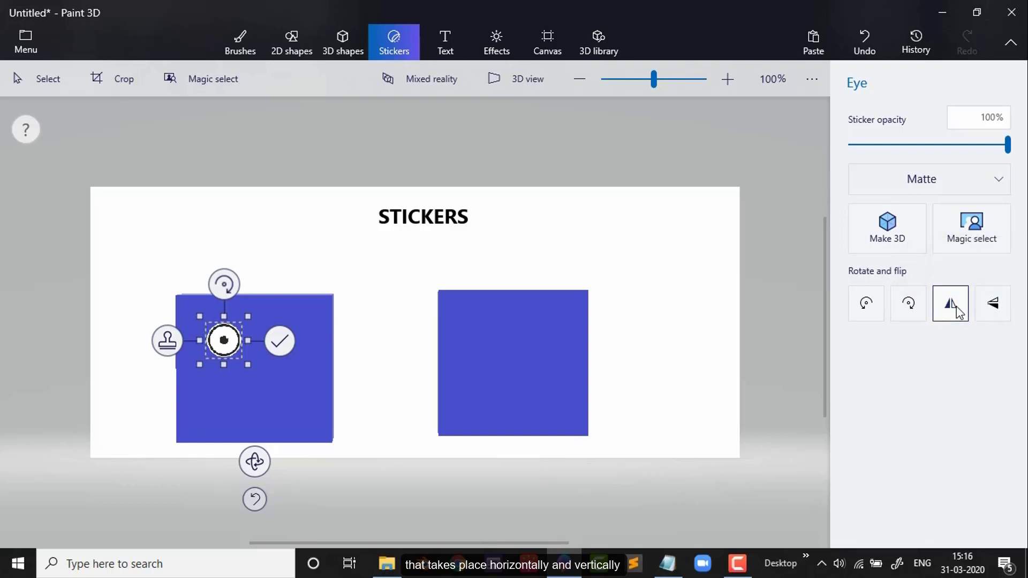
Step: Flip the eye sticker vertically and back again, and apply it to the left cube
left_click(991, 305)
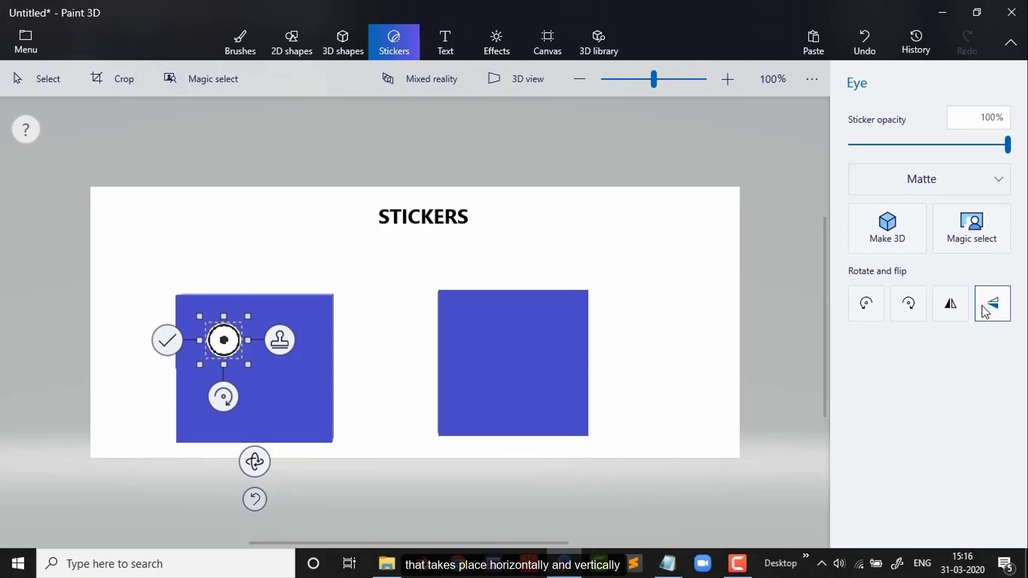
left_click(1001, 308)
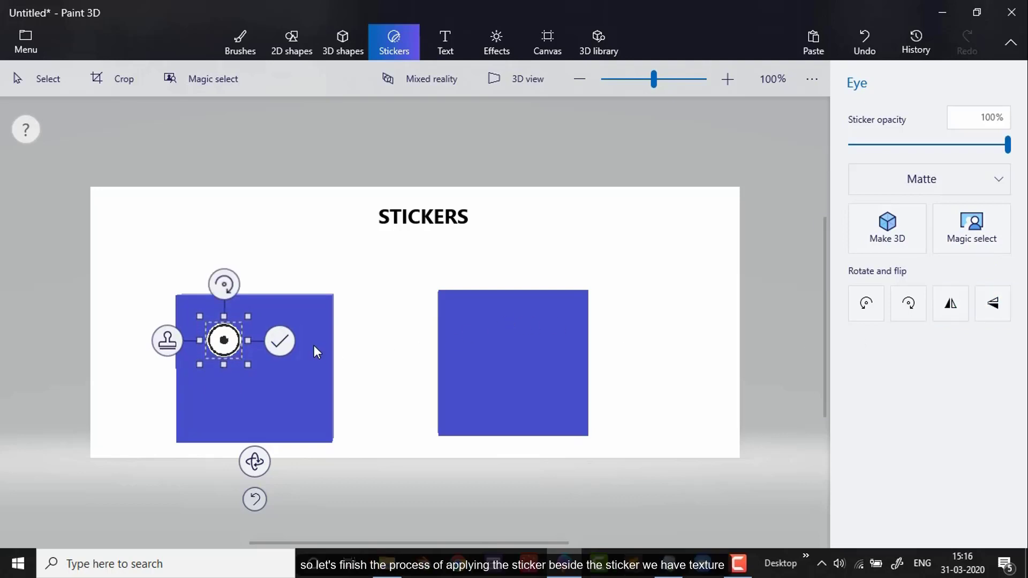
left_click(281, 342)
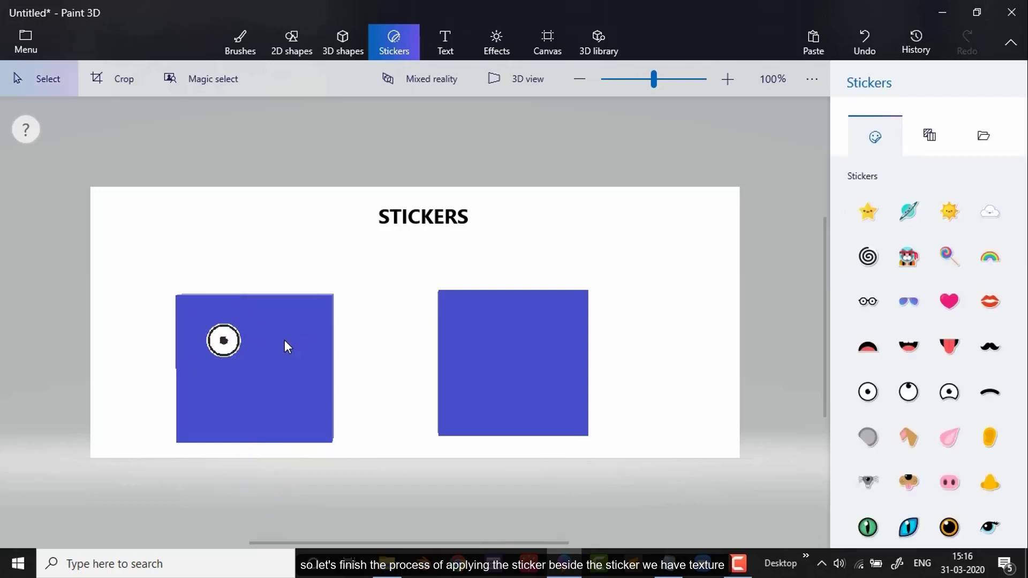
Step: Apply the Wood texture to the right cube, enlarged to cover its whole front face
left_click(930, 138)
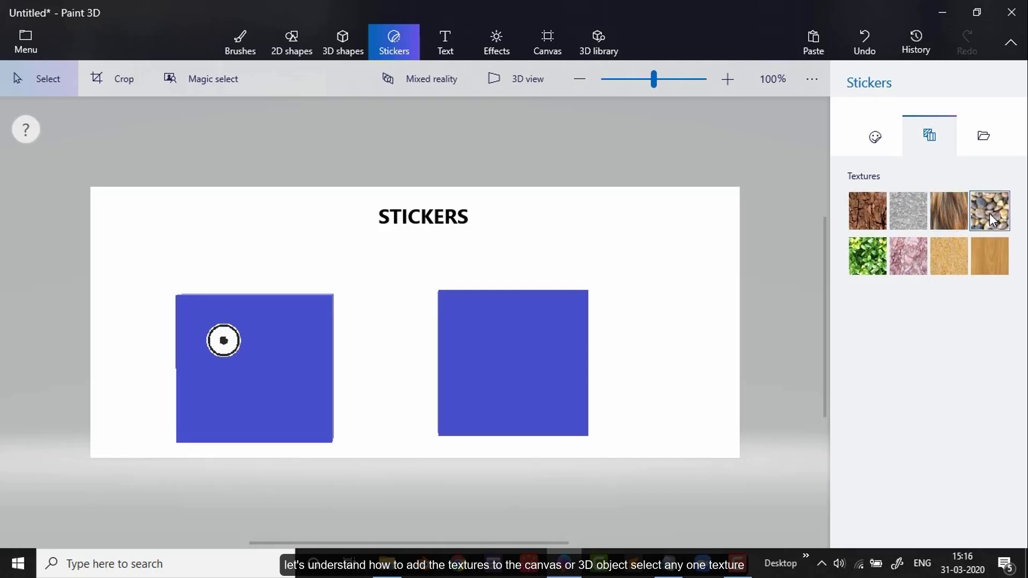
left_click(990, 256)
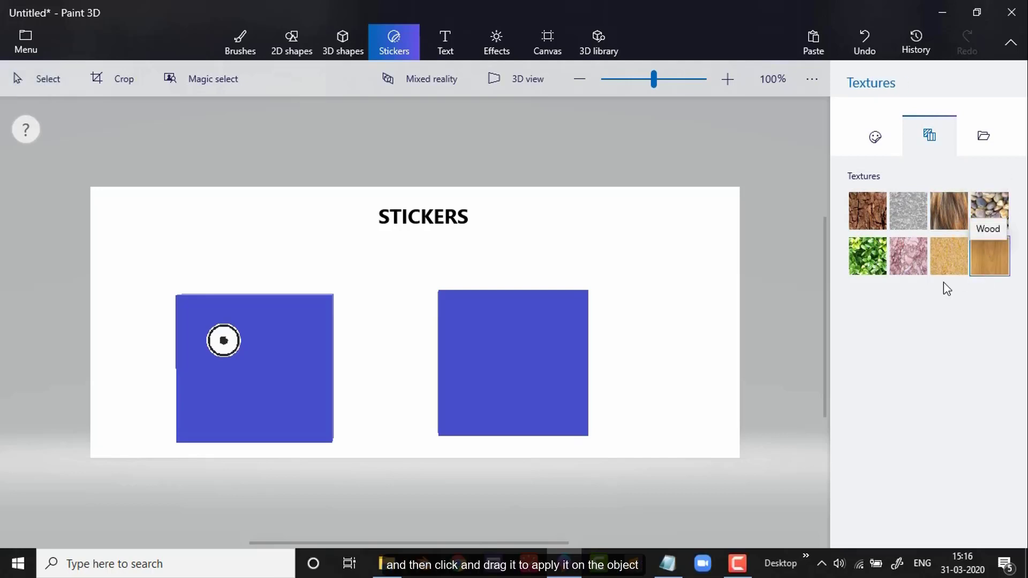
left_click_drag(472, 317, 588, 448)
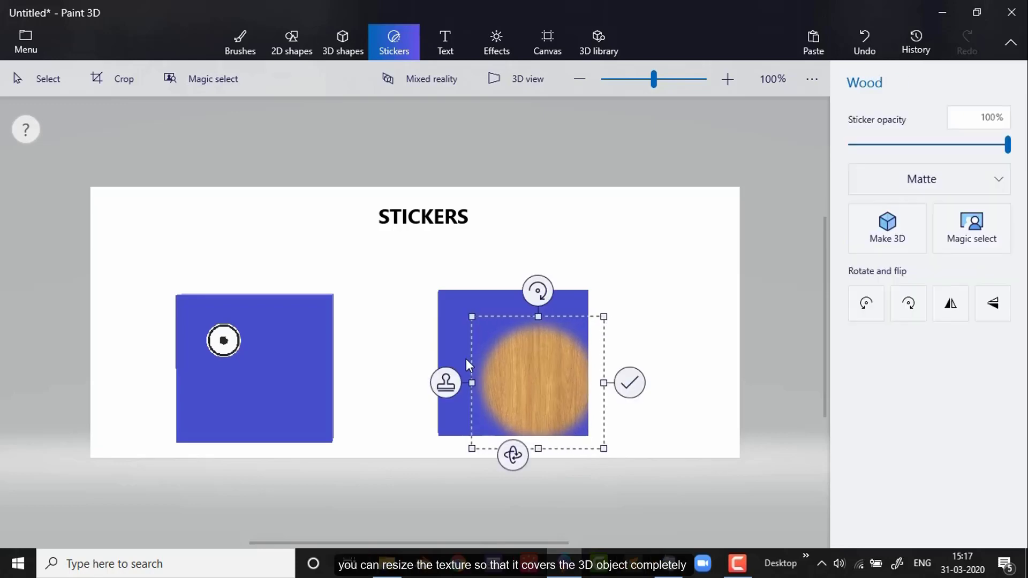
left_click_drag(472, 315, 413, 294)
left_click_drag(600, 446, 618, 481)
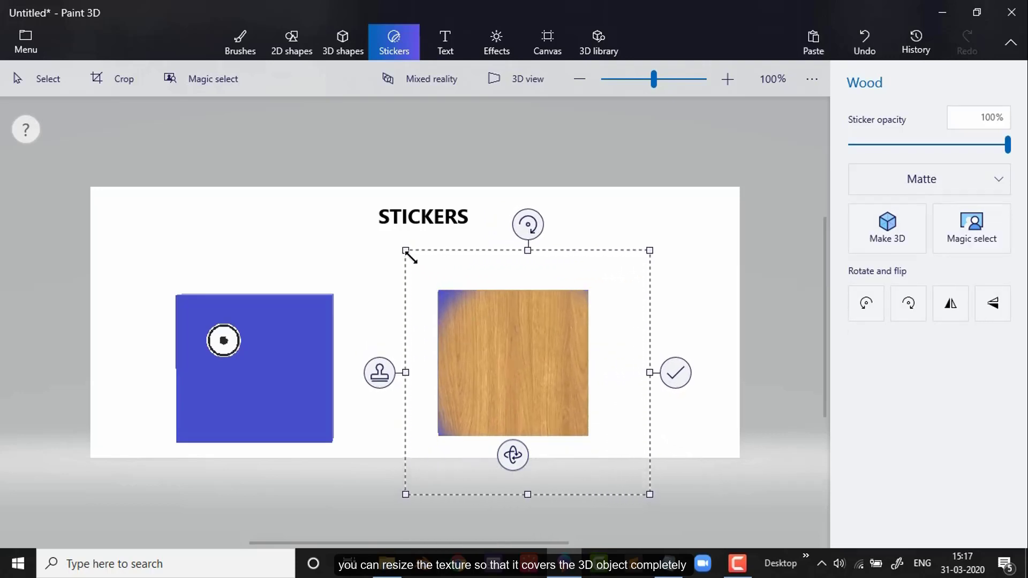
left_click_drag(411, 255, 371, 254)
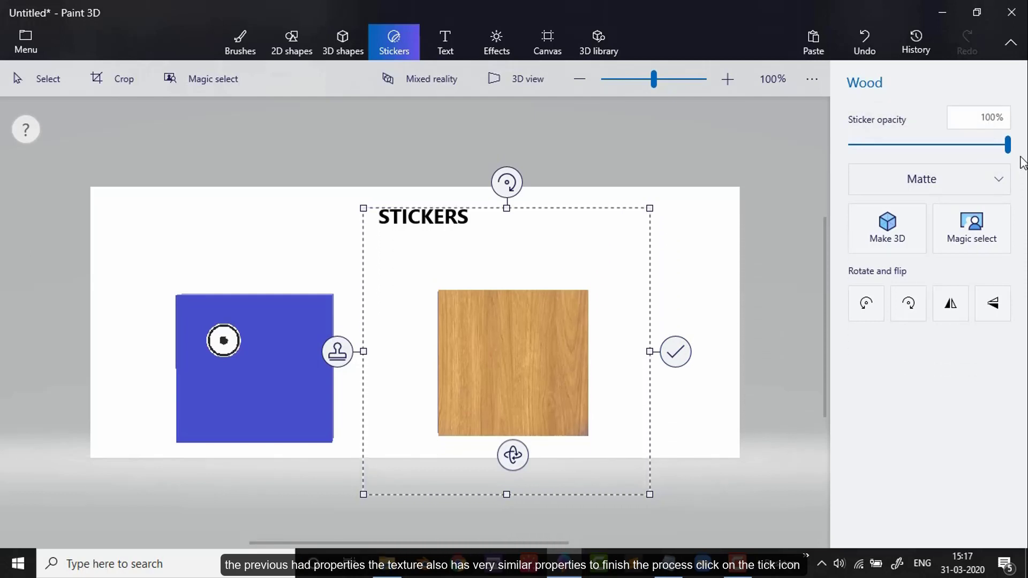
left_click(677, 363)
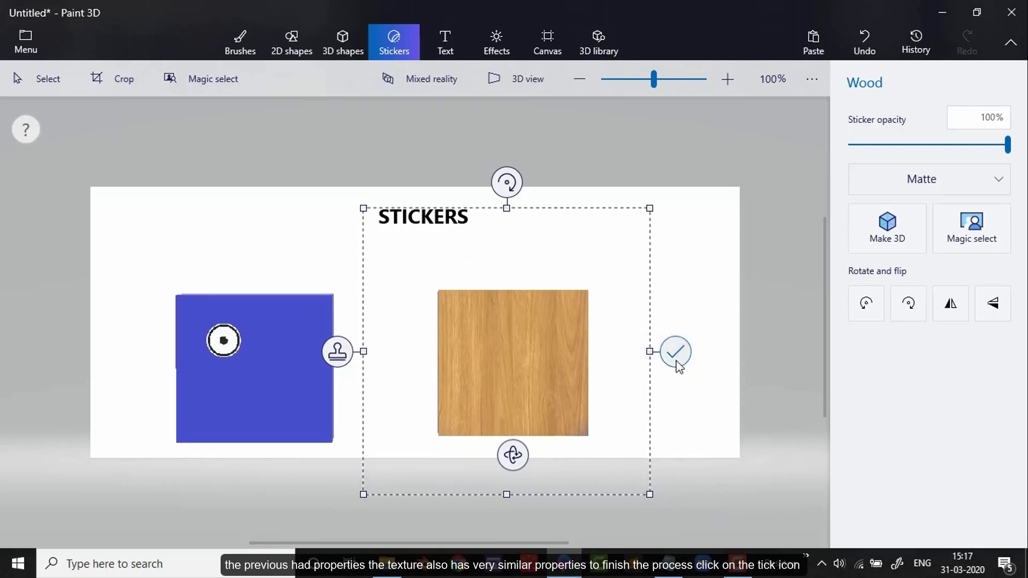
mouse_move(640, 427)
right_mouse_down()
mouse_move(609, 424)
mouse_move(636, 431)
right_mouse_up()
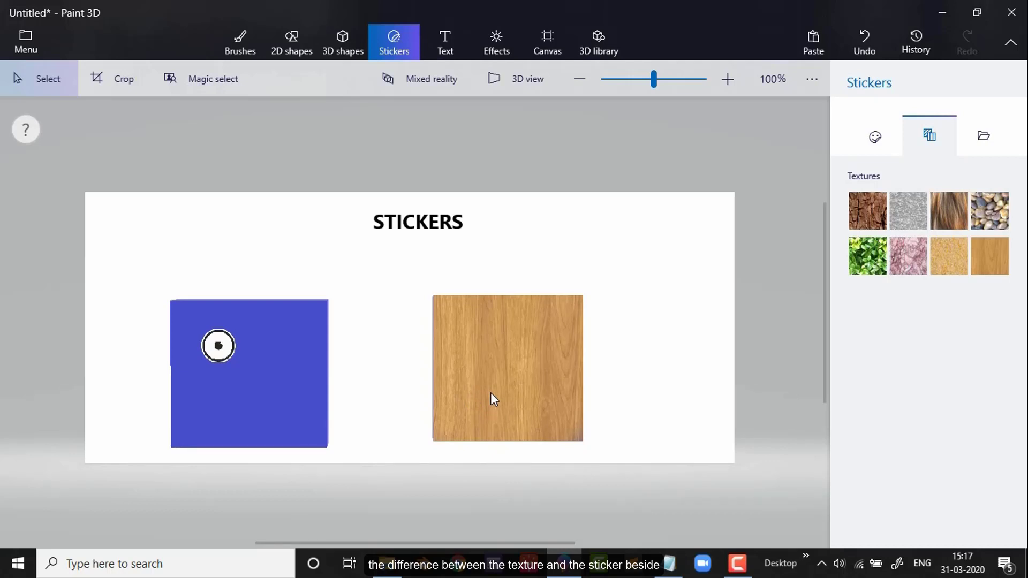
Step: Add the "augmented pot" image from the Pictures folder as a custom sticker and move it onto the wood-textured cube
left_click(991, 140)
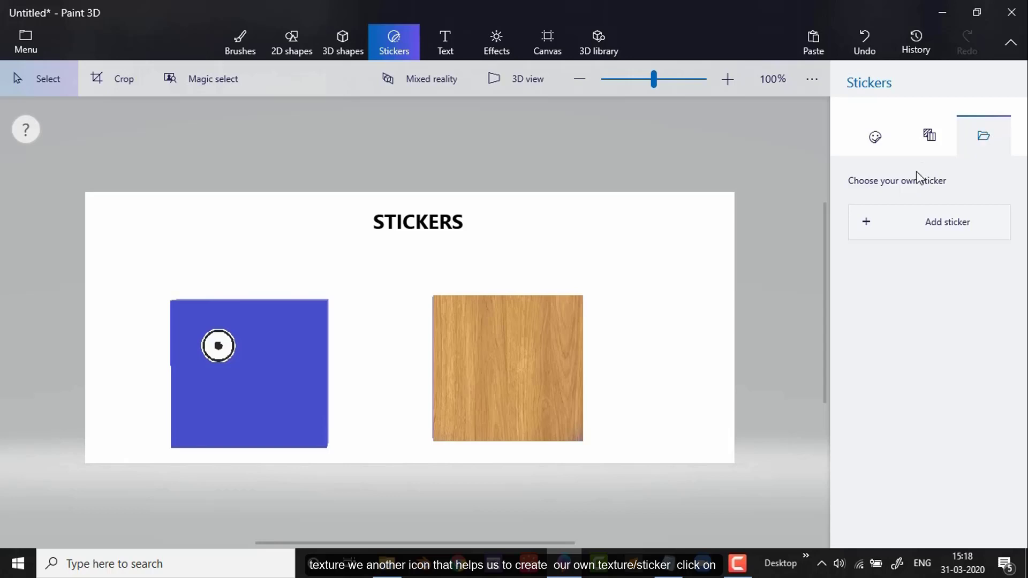
left_click(903, 224)
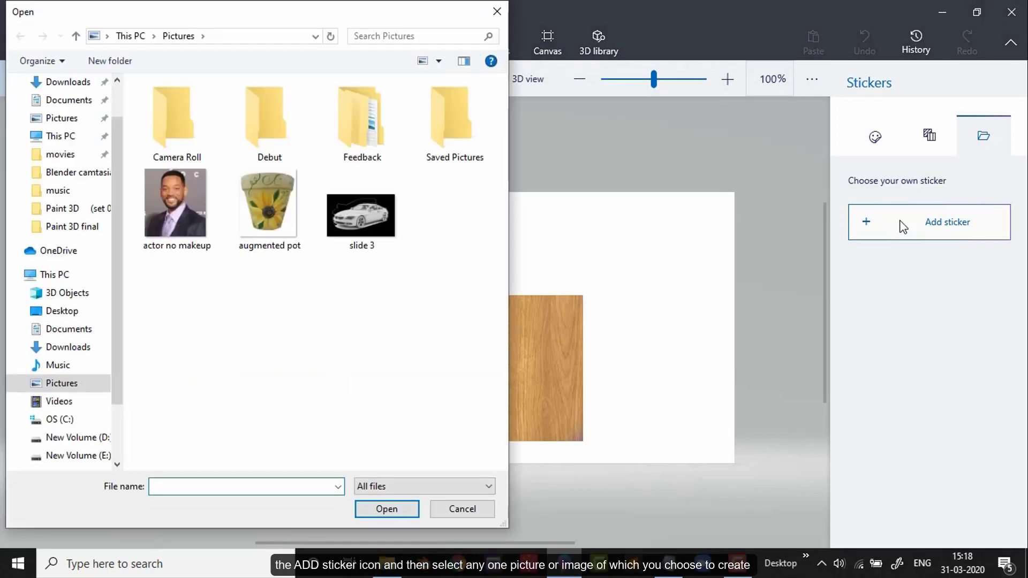
left_click(274, 228)
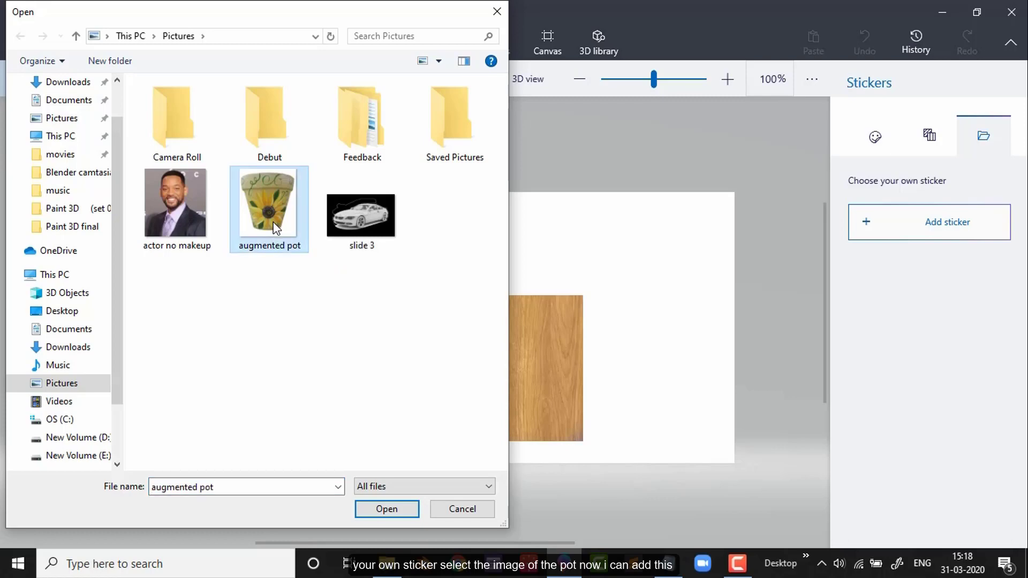
left_click(395, 509)
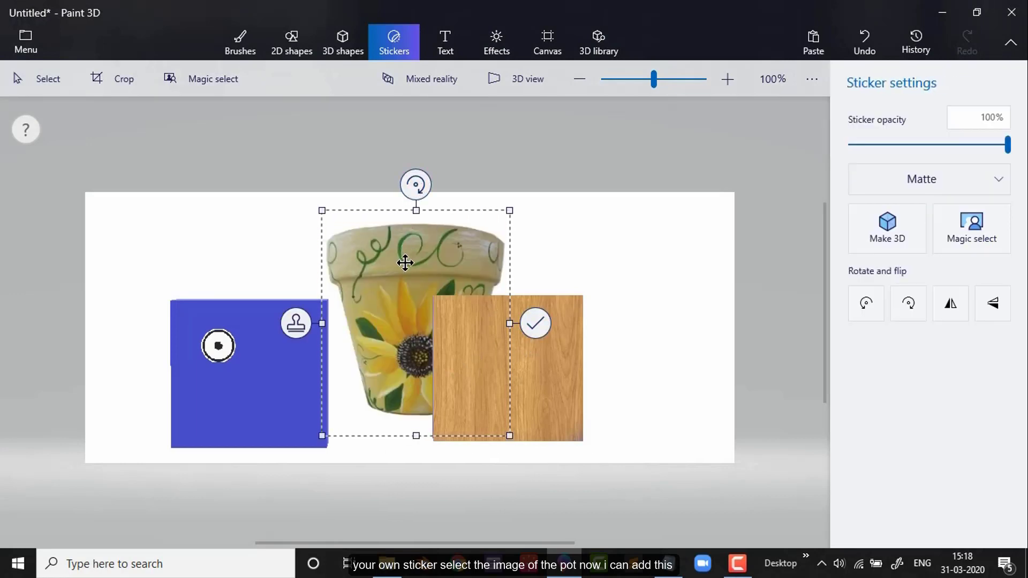
left_click_drag(407, 259, 494, 321)
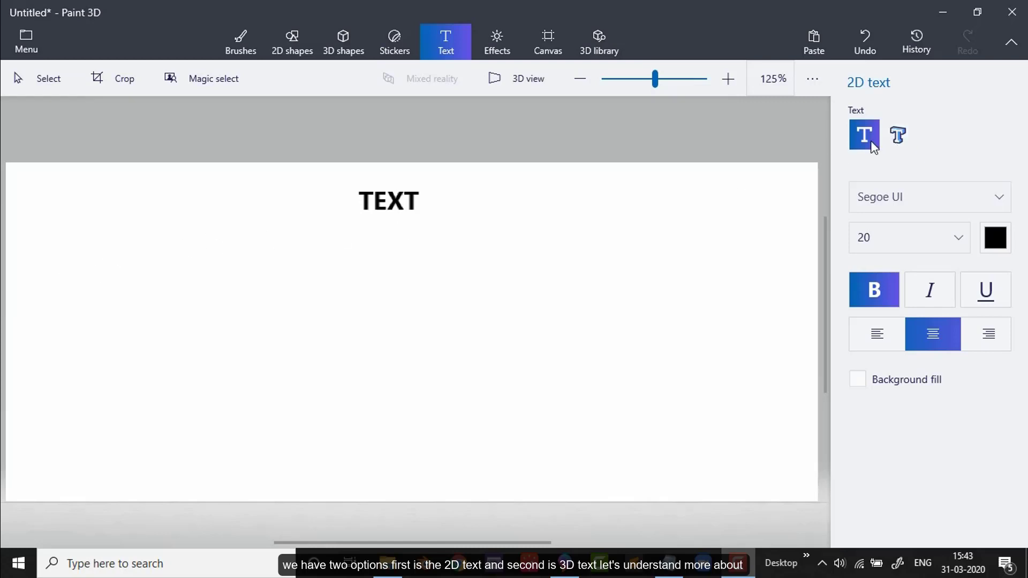
Step: Add the bold, centred 2D text "ABCD" at size 20 on the left part of the canvas, rotated slightly clockwise
left_click(897, 135)
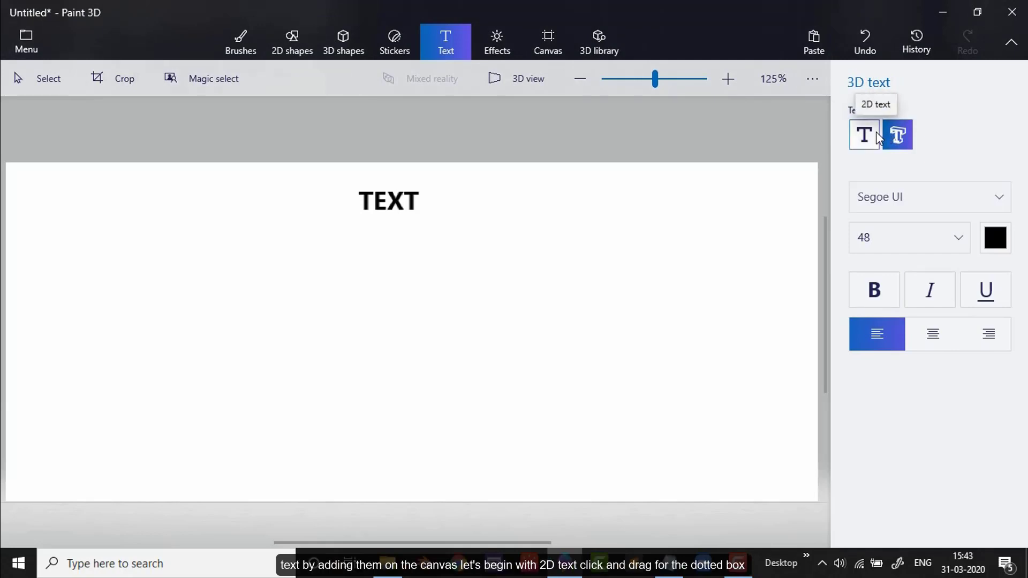
left_click(877, 137)
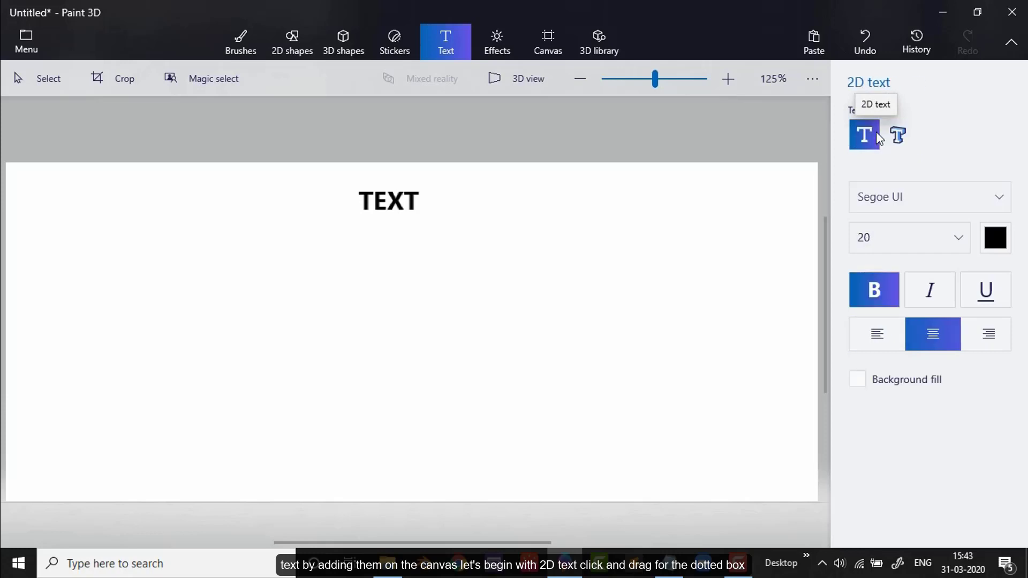
left_click_drag(43, 271, 43, 272)
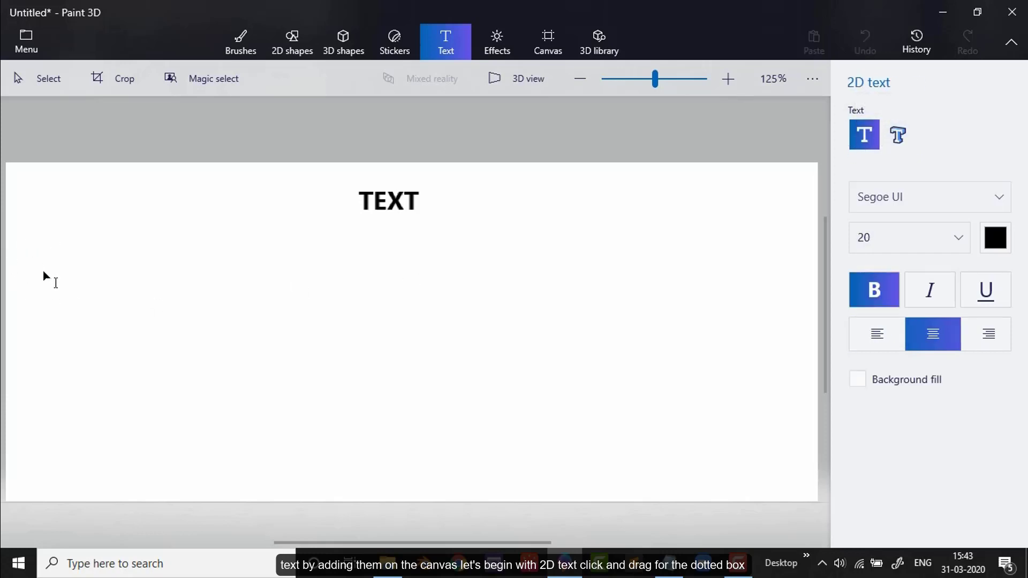
left_click_drag(266, 348, 266, 348)
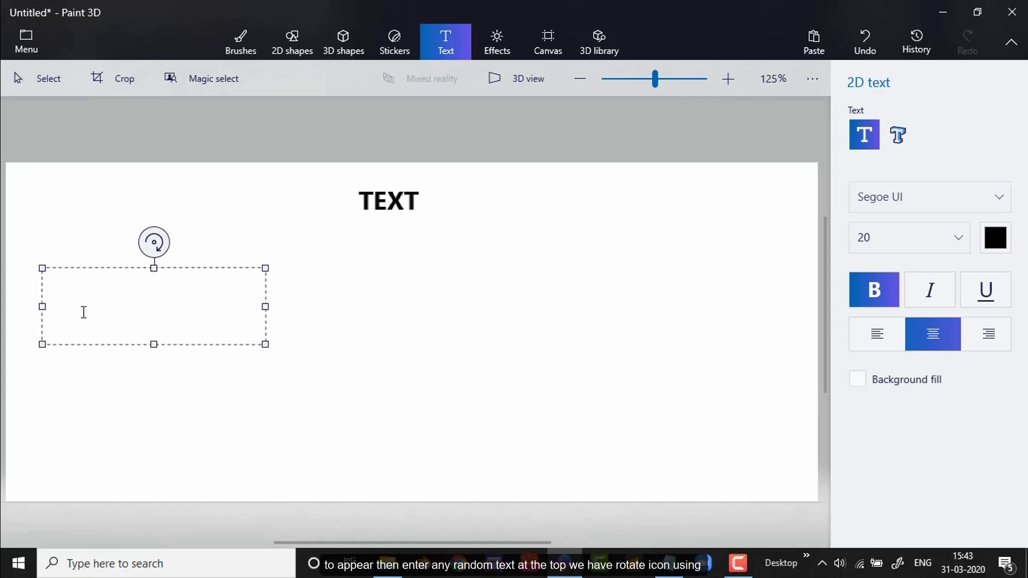
type("ABCD")
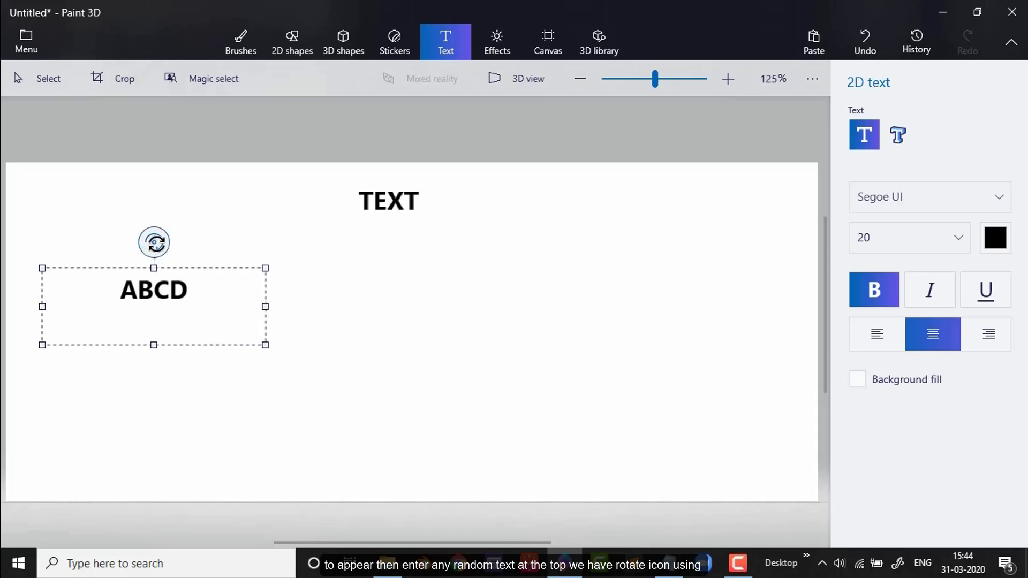
mouse_move(154, 245)
left_mouse_down()
mouse_move(134, 251)
mouse_move(157, 246)
left_mouse_up()
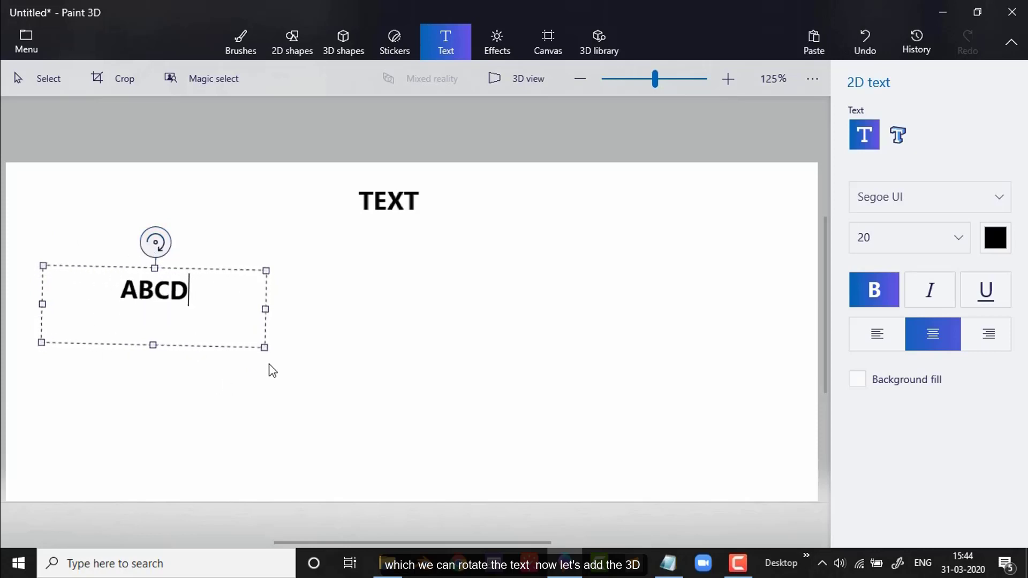
left_click(309, 300)
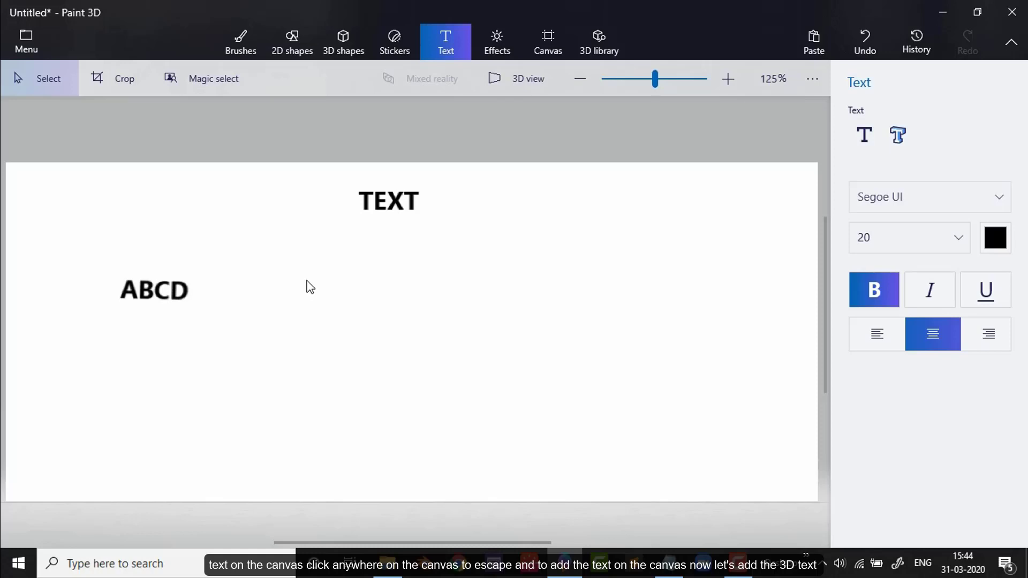
Step: Add the 3D text "ABCD" in Segoe UI size 48 below the heading, enlarging its text box and moving it up slightly
left_click(898, 135)
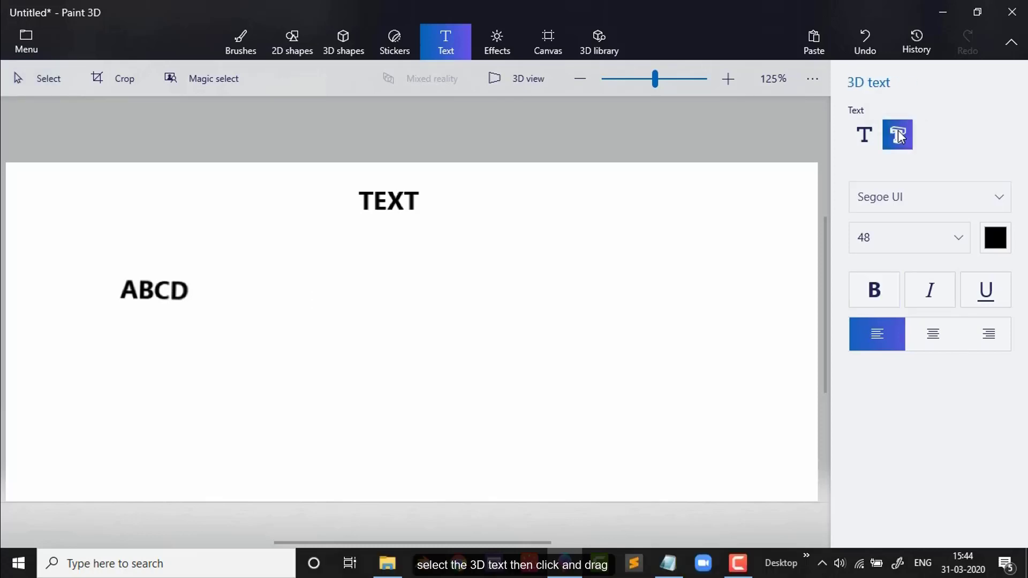
left_click_drag(330, 274, 574, 330)
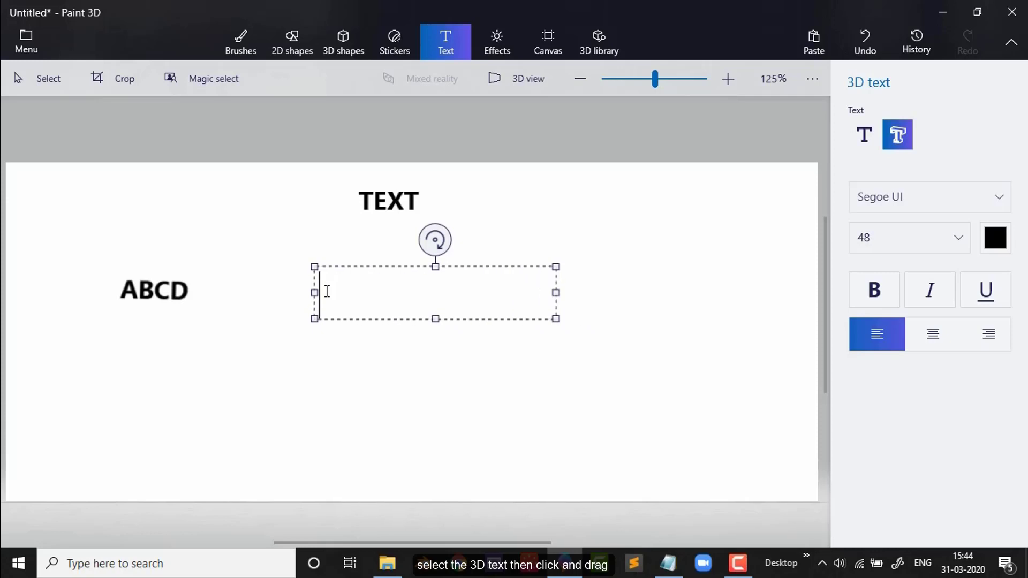
type("A")
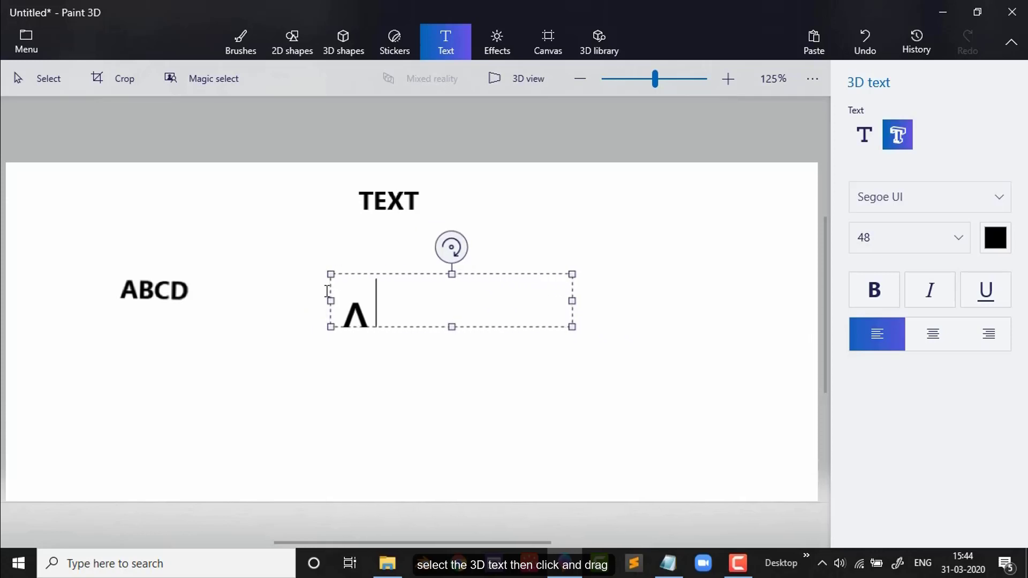
type("BCD")
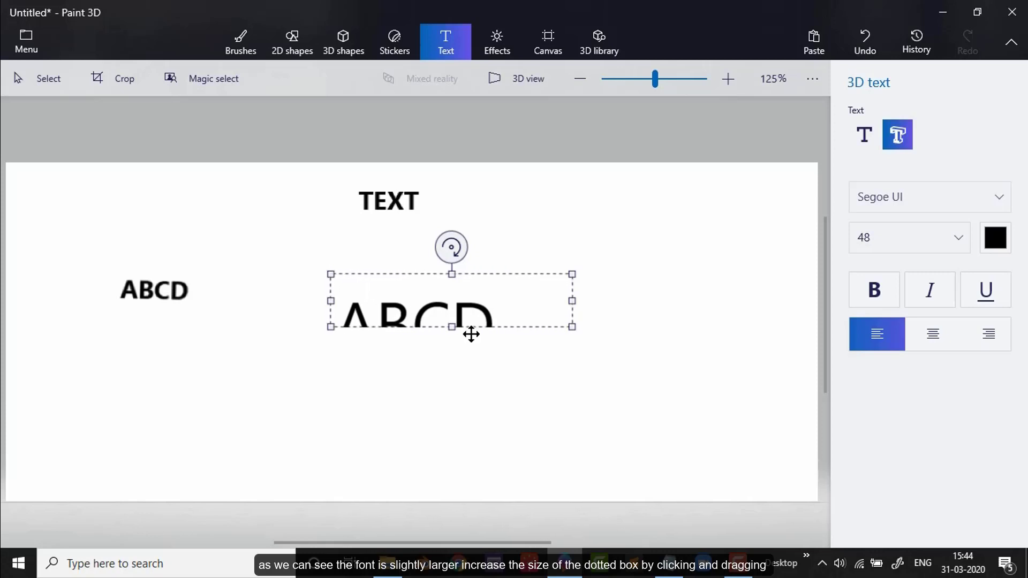
left_click_drag(452, 327, 445, 384)
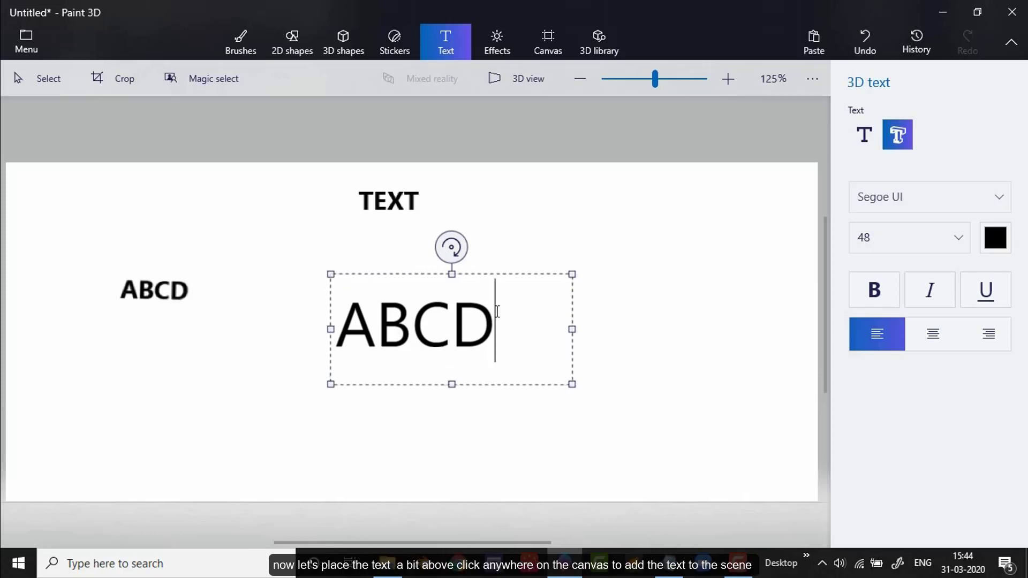
left_click_drag(545, 275, 549, 246)
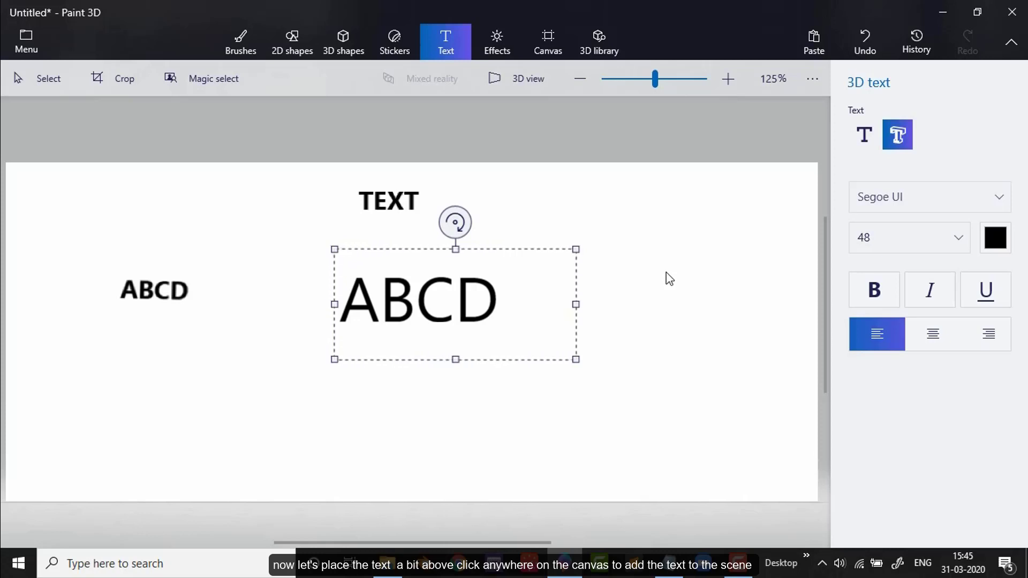
left_click(667, 274)
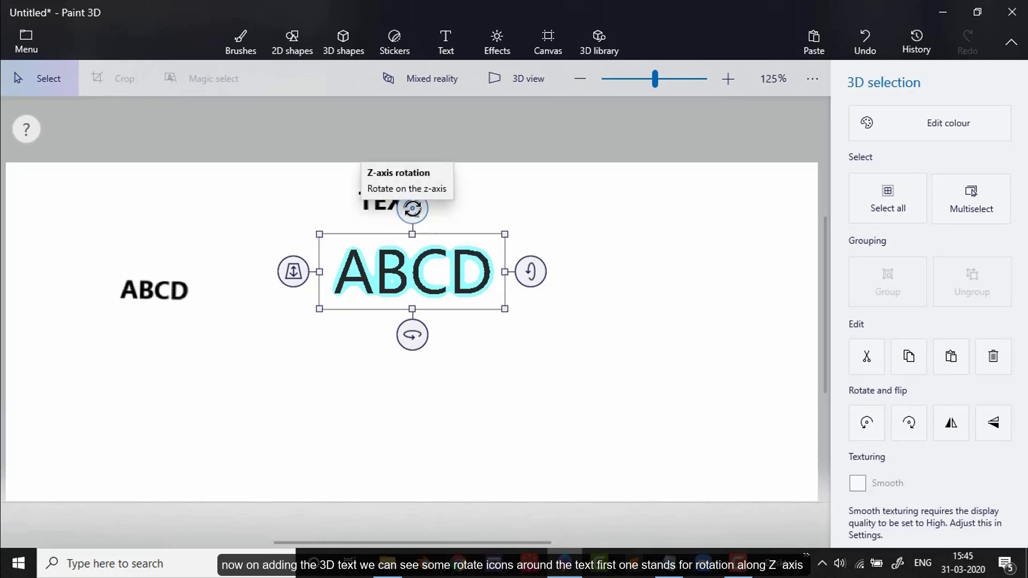
Step: Tilt the 3D text slightly clockwise about the Z axis and try its X-axis, Y-axis and depth handles
mouse_move(413, 208)
left_mouse_down()
mouse_move(395, 208)
mouse_move(420, 210)
left_mouse_up()
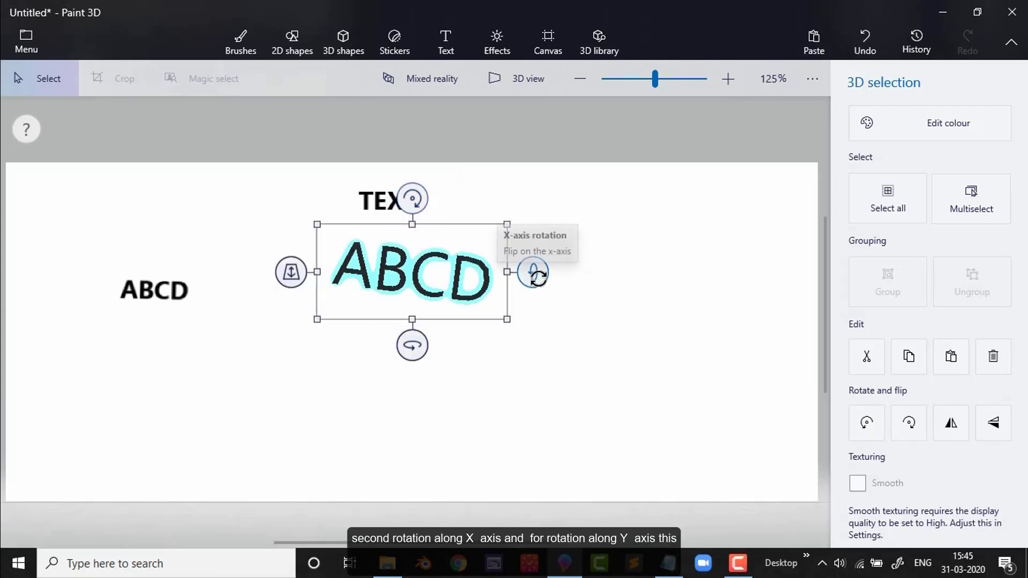
mouse_move(536, 271)
left_mouse_down()
mouse_move(535, 254)
mouse_move(532, 289)
mouse_move(531, 276)
left_mouse_up()
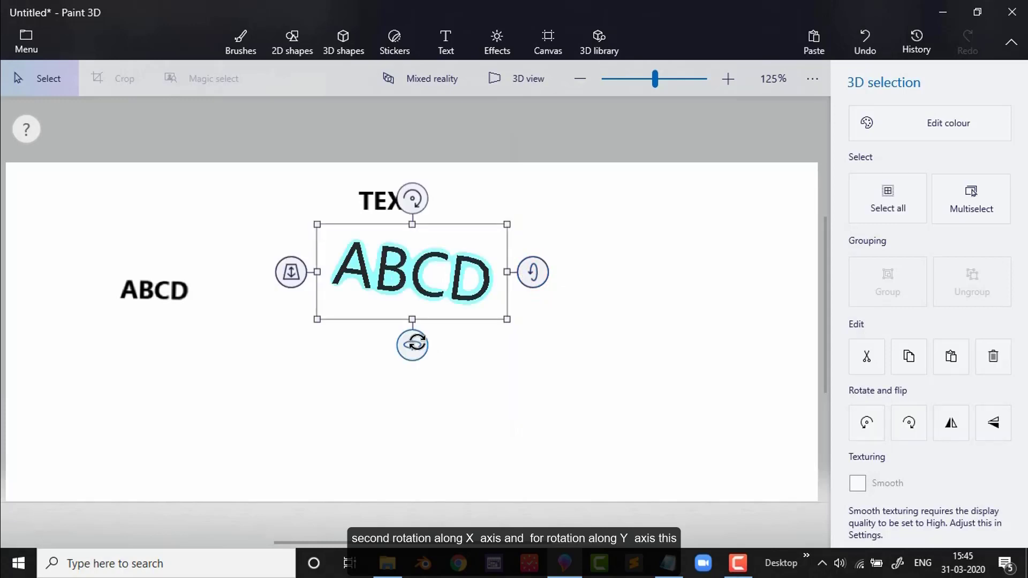
left_click_drag(416, 343, 397, 352)
left_click_drag(362, 367, 417, 352)
left_click_drag(289, 272, 280, 233)
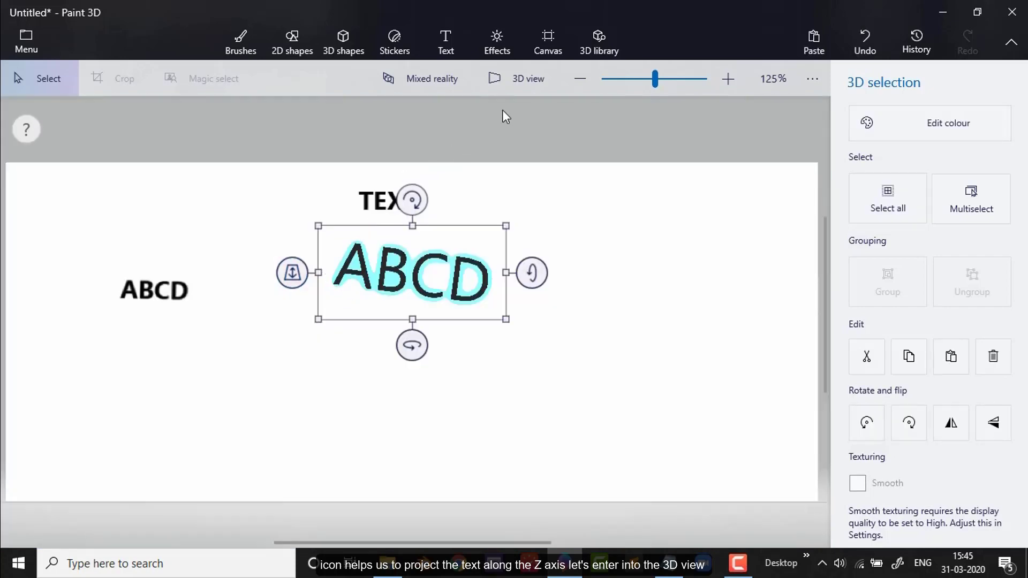
Step: Compare the 2D and 3D text in 3D view, shift the 3D text slightly up and left, and leave 3D view
left_click(524, 73)
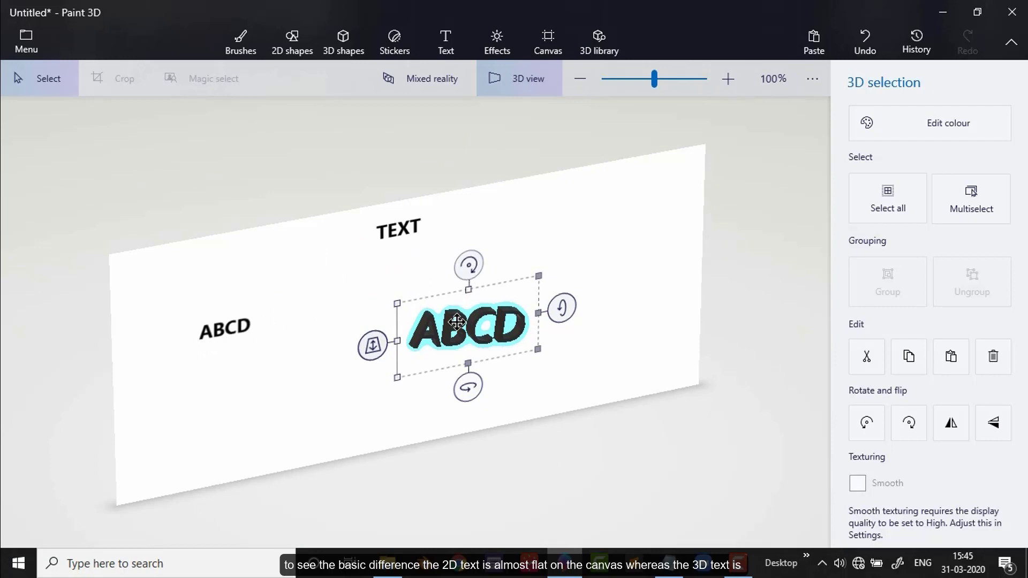
left_click_drag(456, 322, 448, 303)
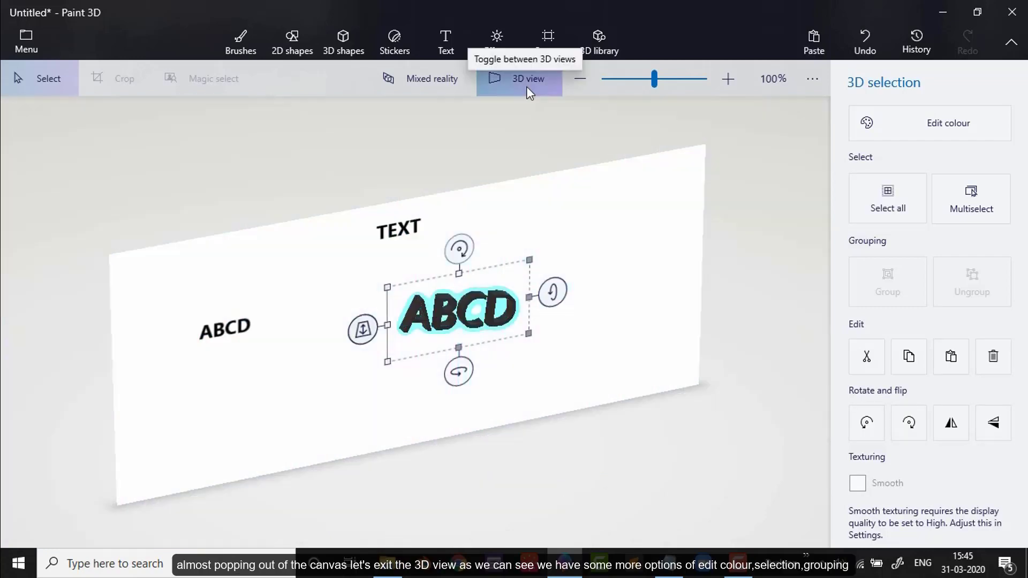
left_click(527, 88)
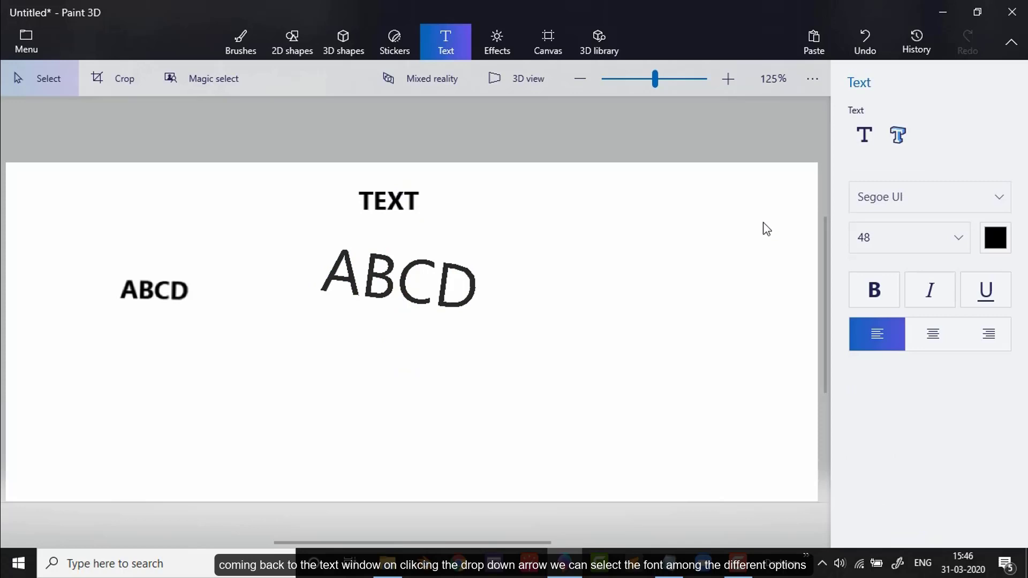
Step: Examine the available text fonts, font sizes and colour palette without changing the settings
left_click(1005, 201)
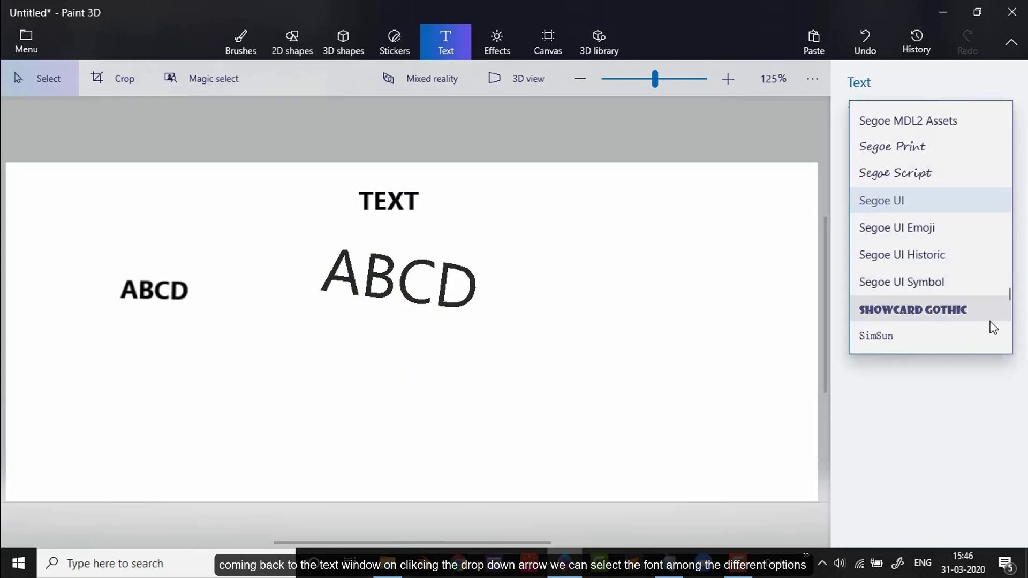
scroll(942, 279, "up", 10)
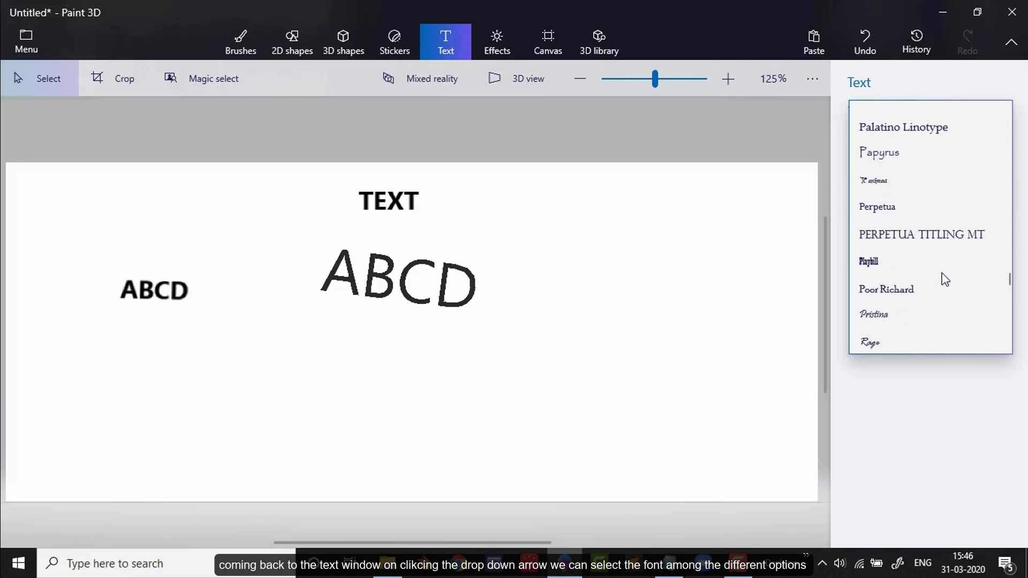
scroll(943, 278, "up", 3)
key("Escape")
left_click(958, 238)
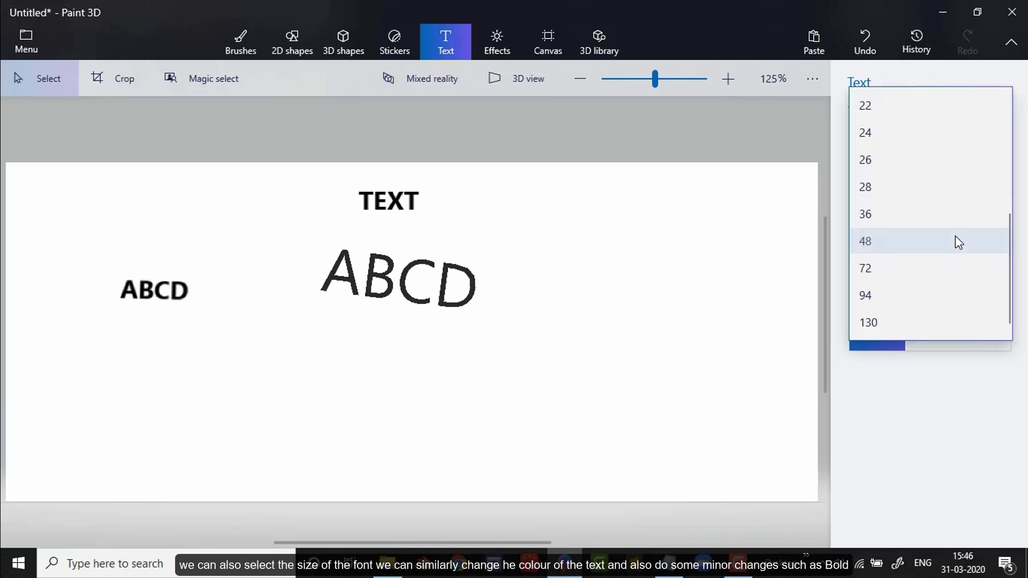
scroll(939, 218, "up", 5)
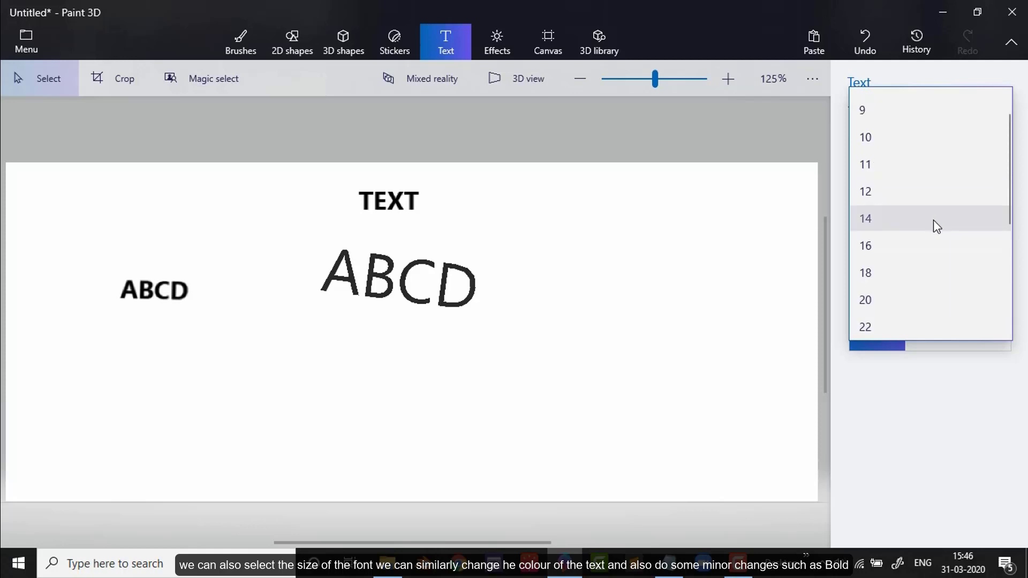
key("Escape")
left_click(1007, 246)
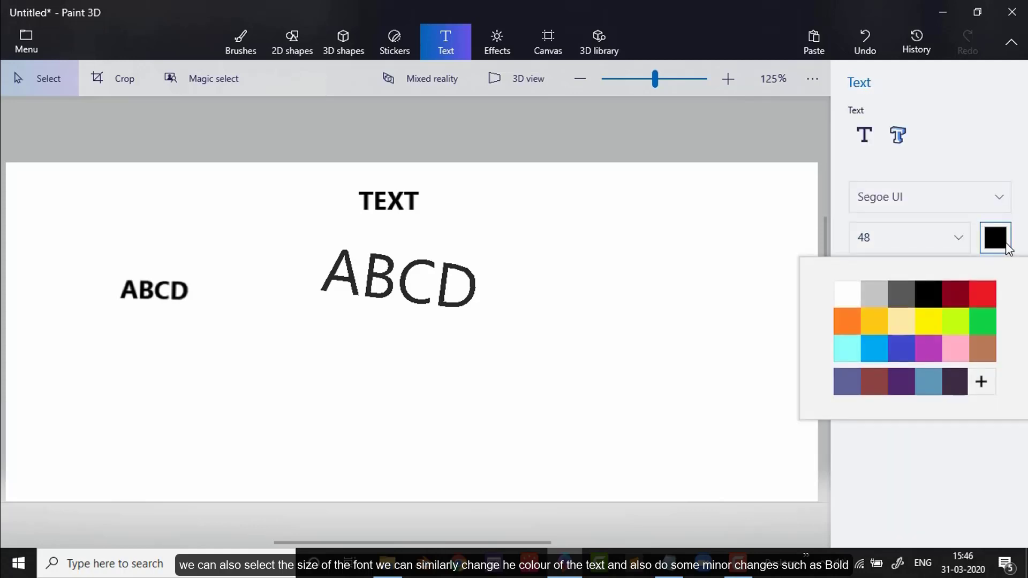
left_click(1006, 244)
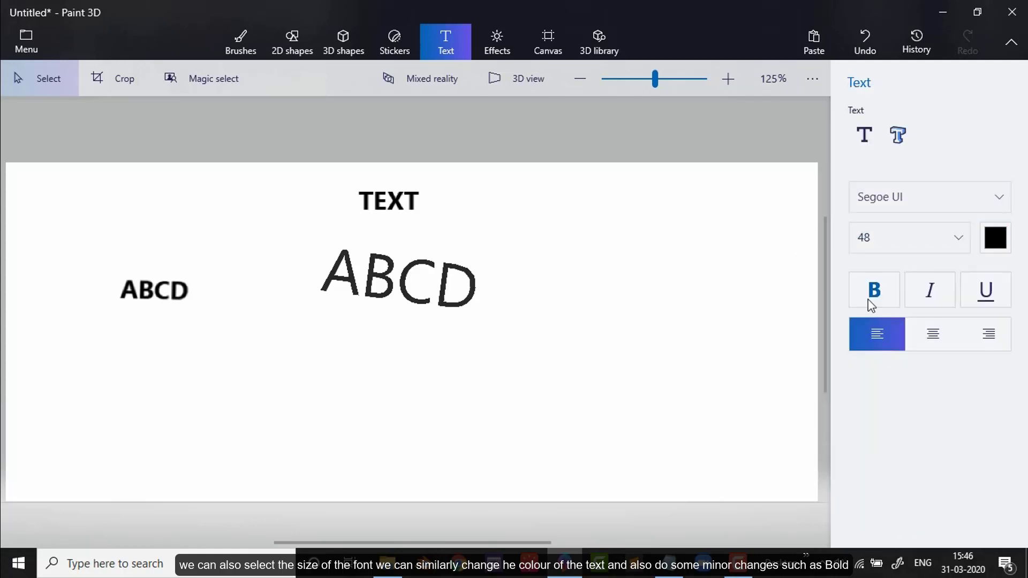
Step: Try bold, italic and underline for text, switch them off again, and set the text alignment to right
left_click(868, 300)
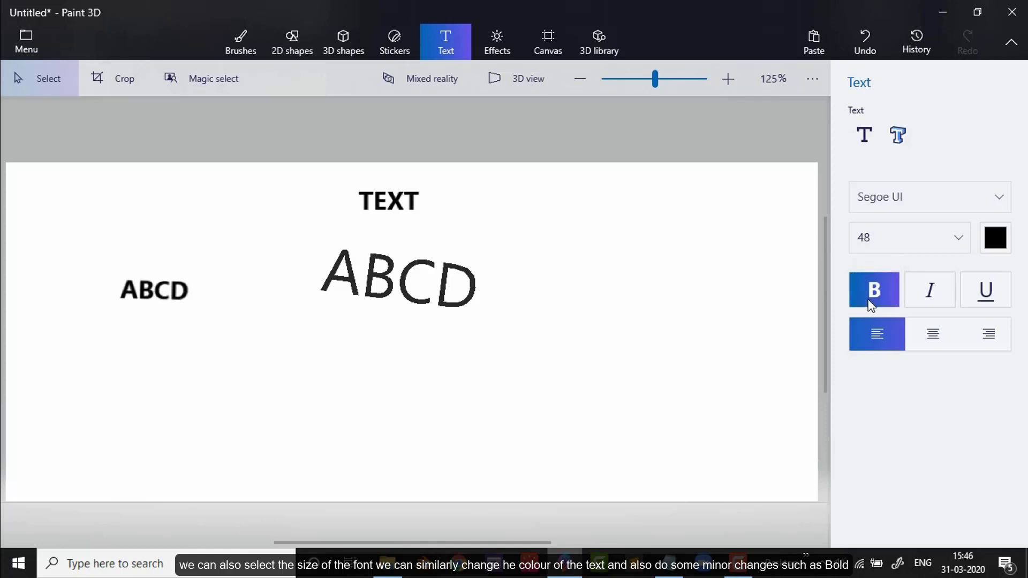
left_click(934, 288)
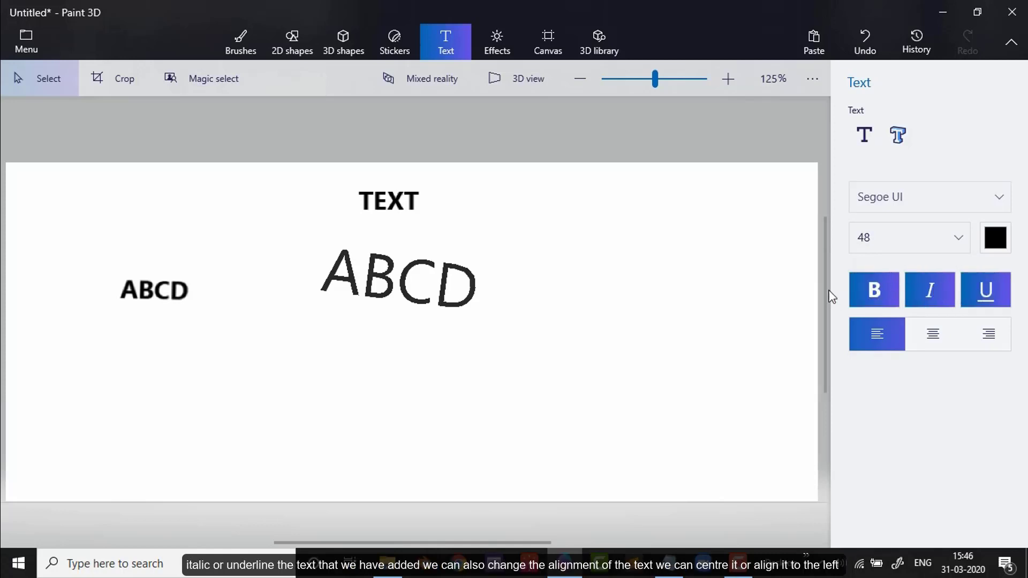
left_click(988, 289)
left_click(881, 295)
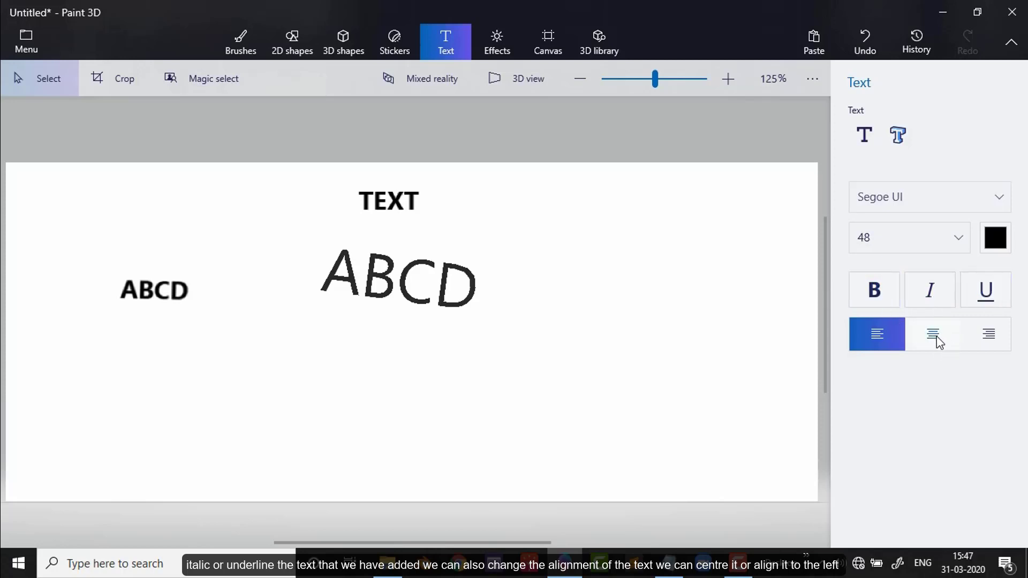
left_click(984, 334)
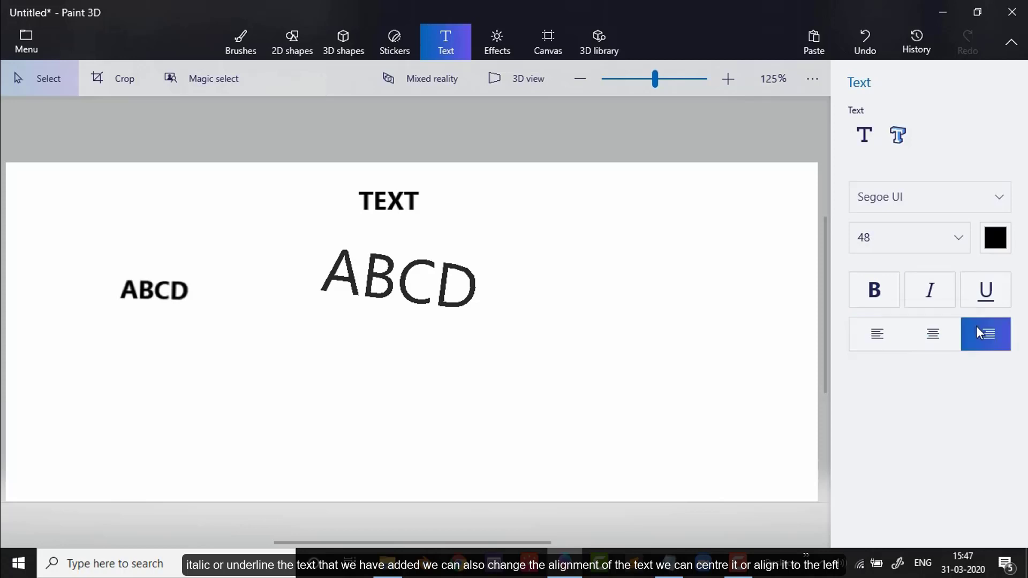
Step: Set the text alignment back to left
left_click(889, 335)
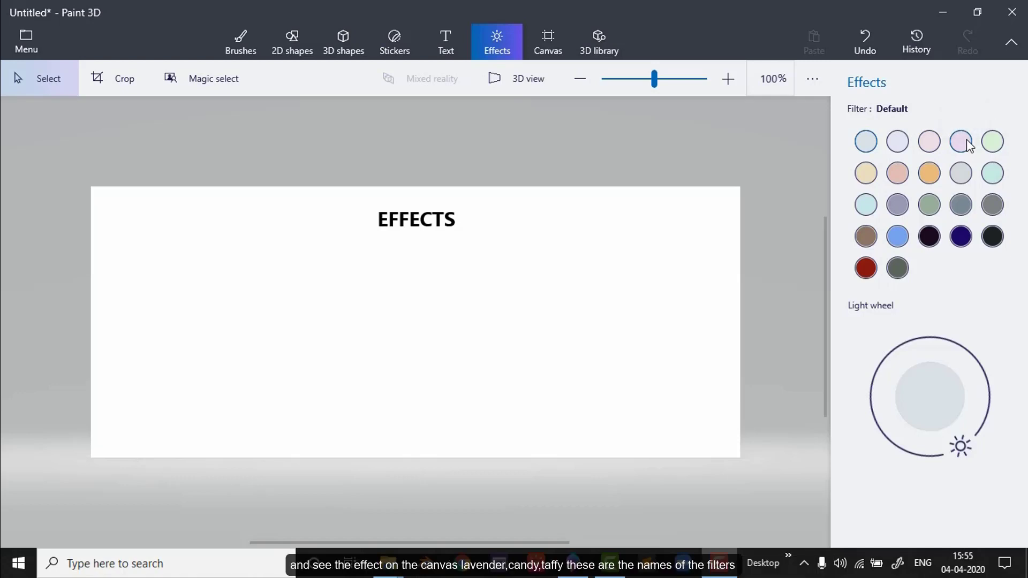
Step: Try the Lavender, Candy and Taffy effect filters on the canvas
left_click(896, 147)
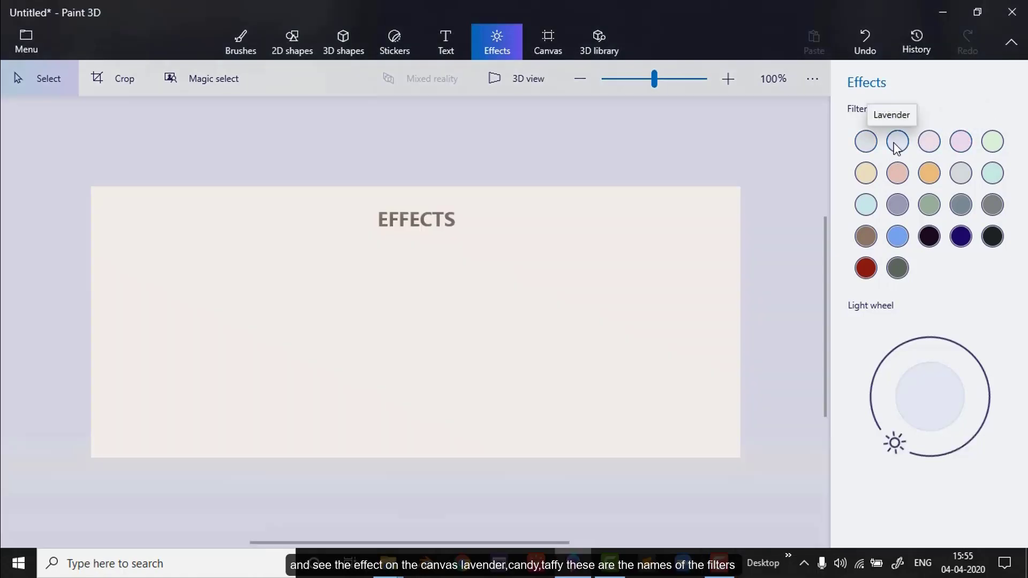
left_click(937, 147)
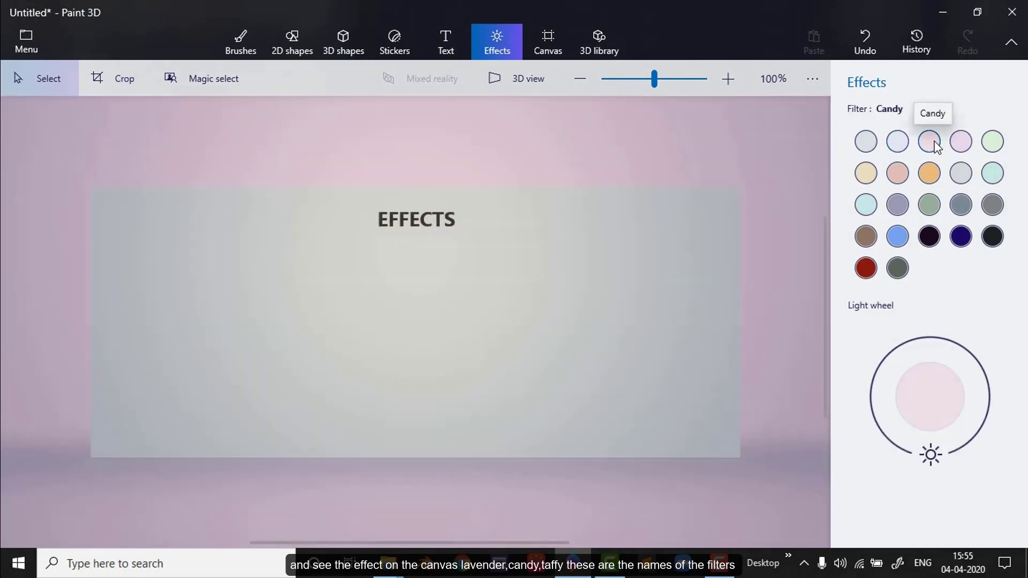
left_click(963, 141)
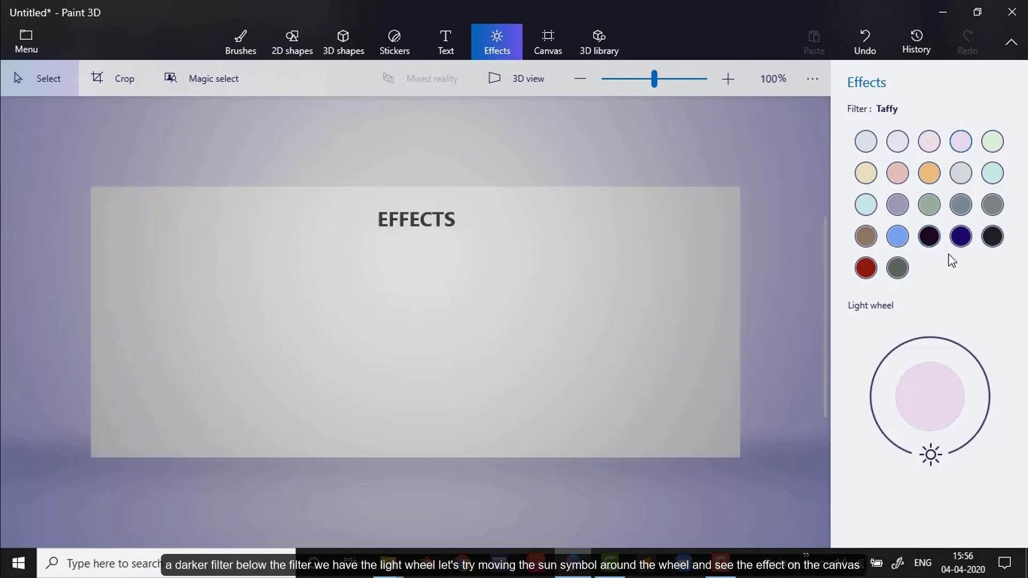
Step: Apply the Night (Minecraft) filter and move the sun symbol around to the light wheel's upper-right side
left_click(937, 237)
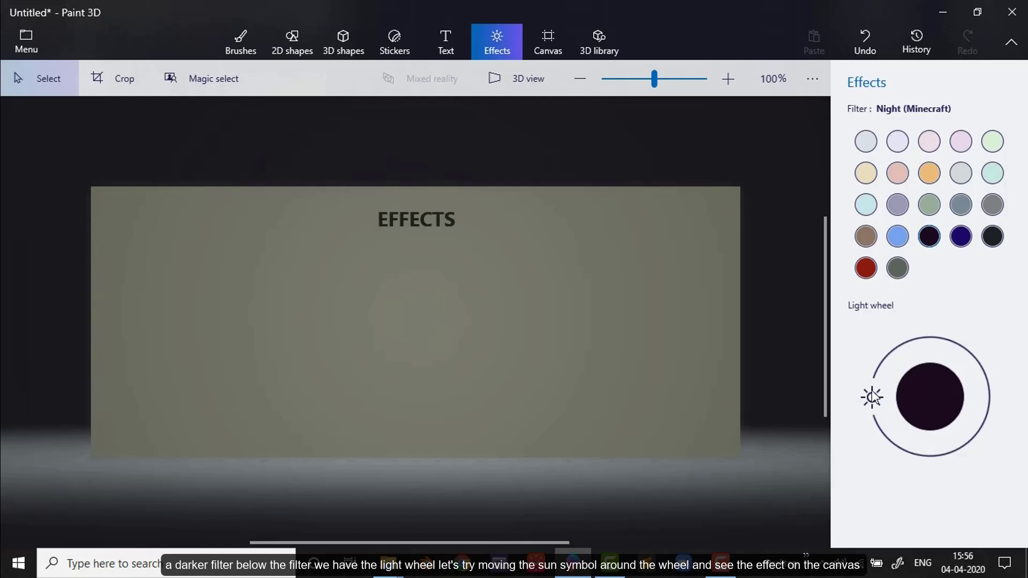
left_click_drag(874, 397, 981, 344)
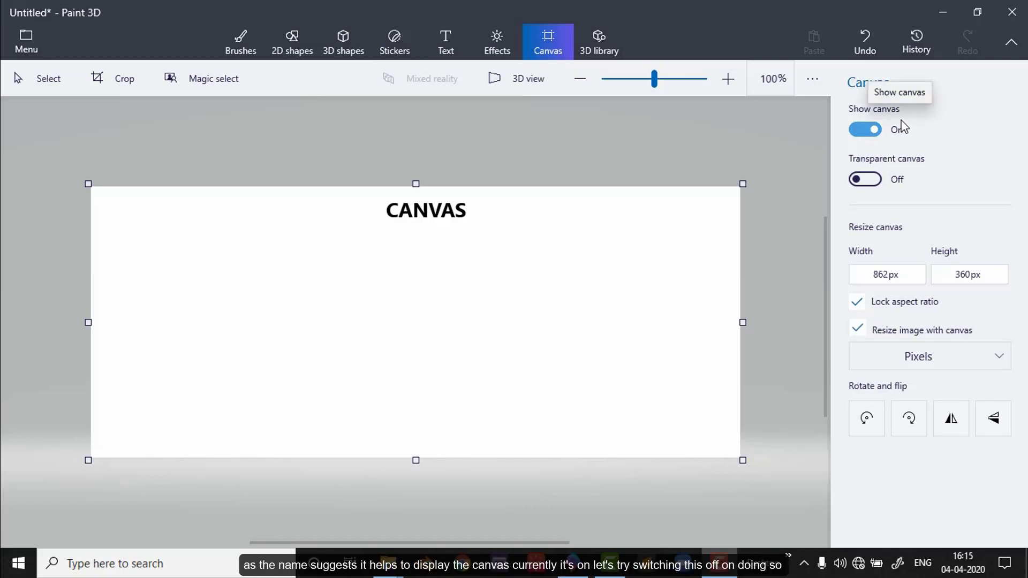
Step: Hide the canvas and show it again, and switch the transparent canvas option on and back off
left_click(858, 132)
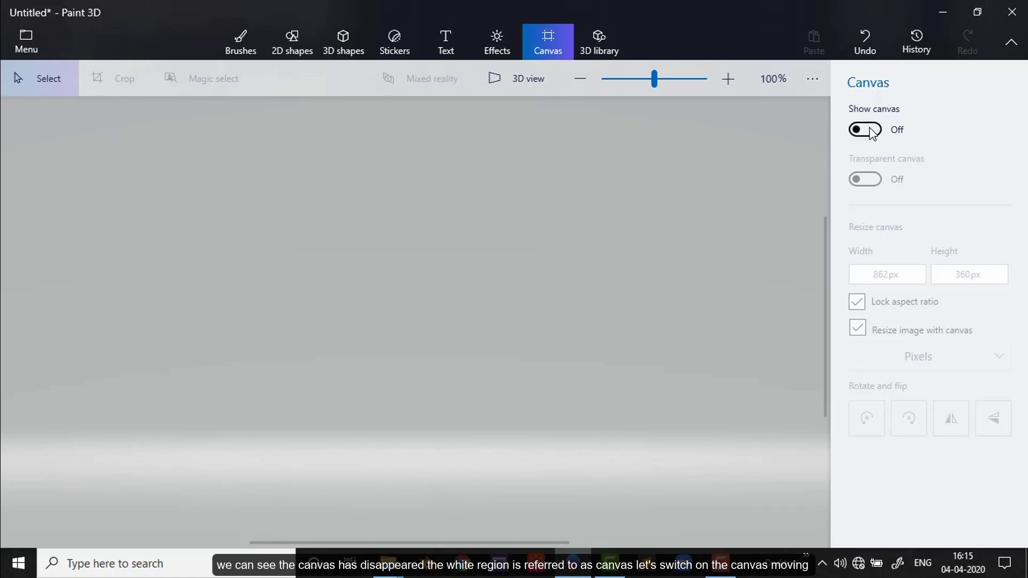
left_click(868, 130)
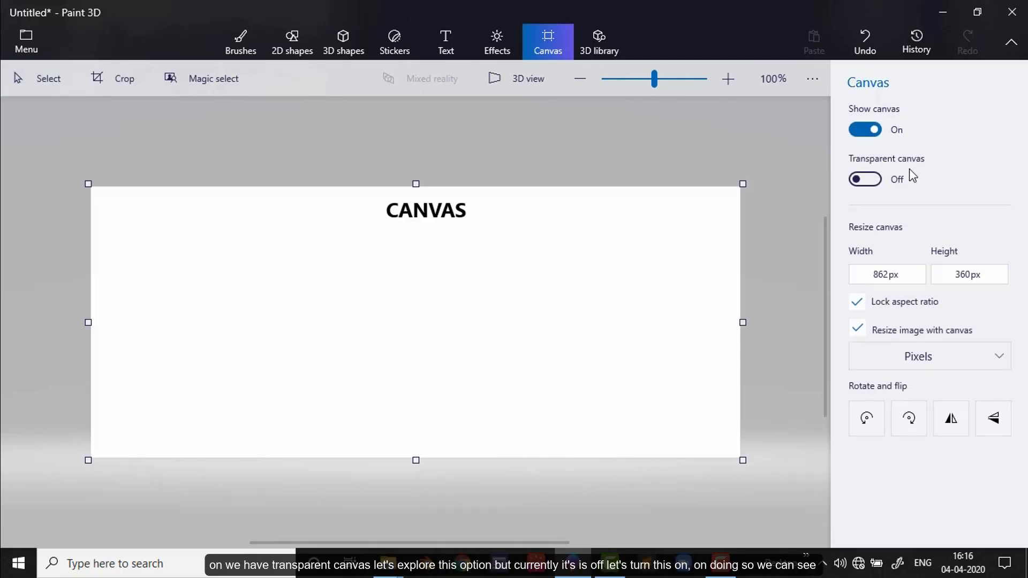
left_click(877, 182)
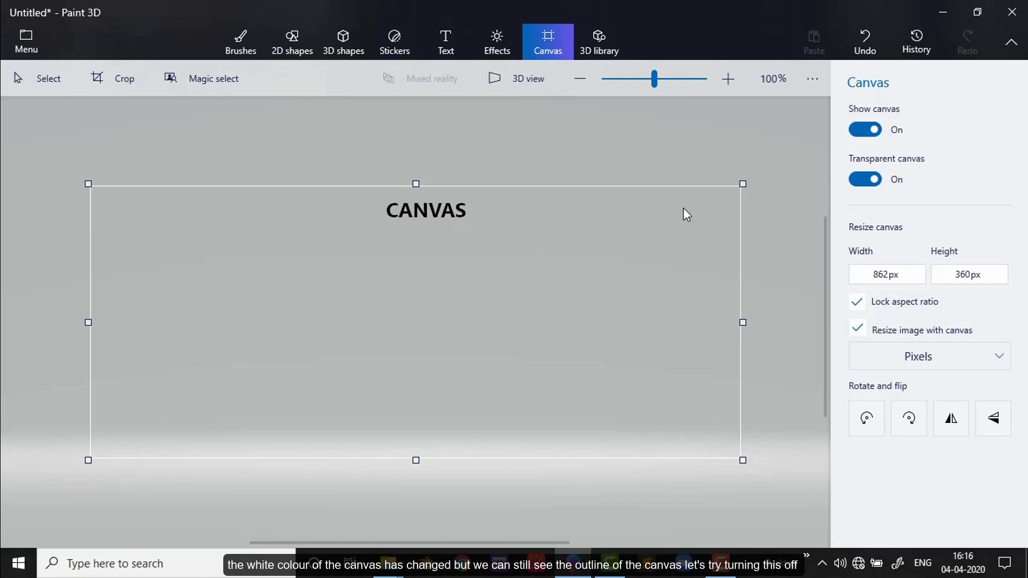
left_click_drag(666, 262, 659, 293)
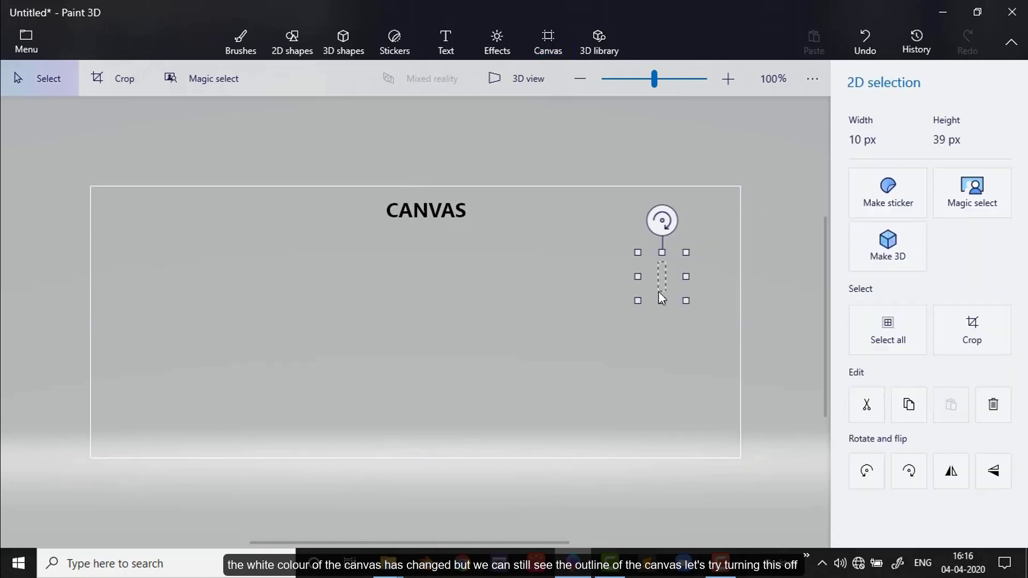
left_click(710, 203)
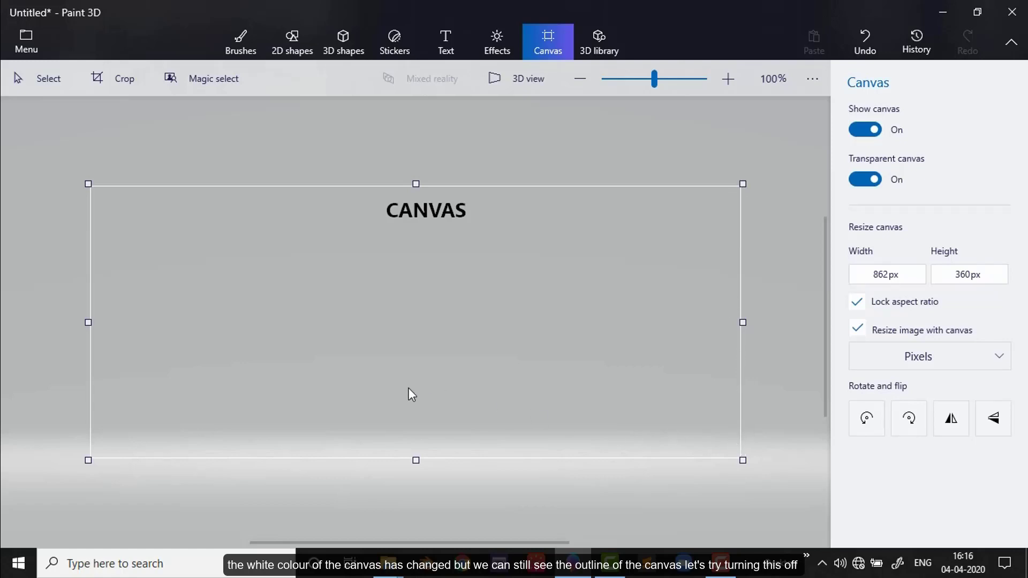
left_click(866, 180)
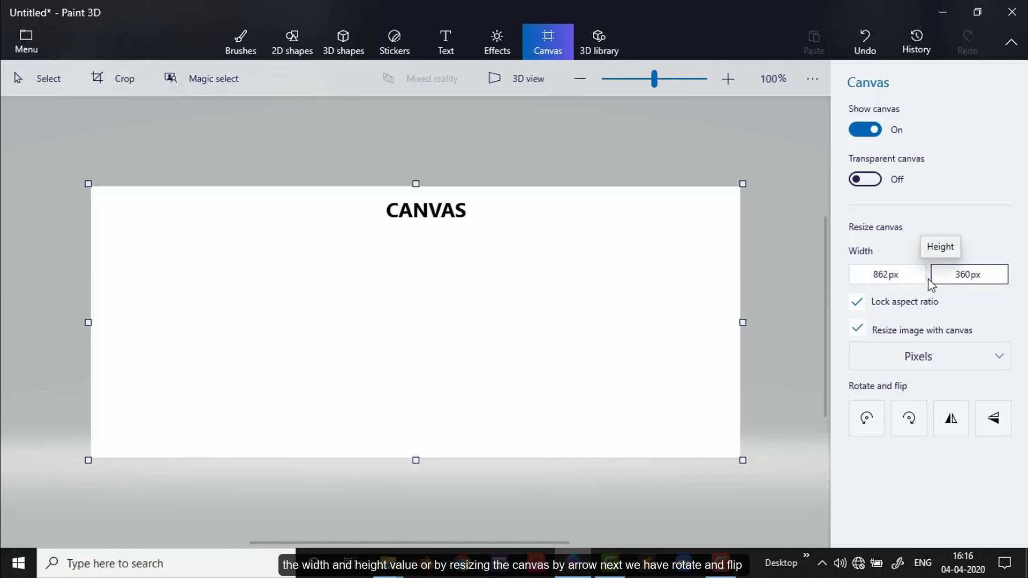
Step: Enlarge the canvas to about 900 × 376 px by its upper-right corner, keeping the aspect ratio locked
left_click_drag(742, 183, 772, 168)
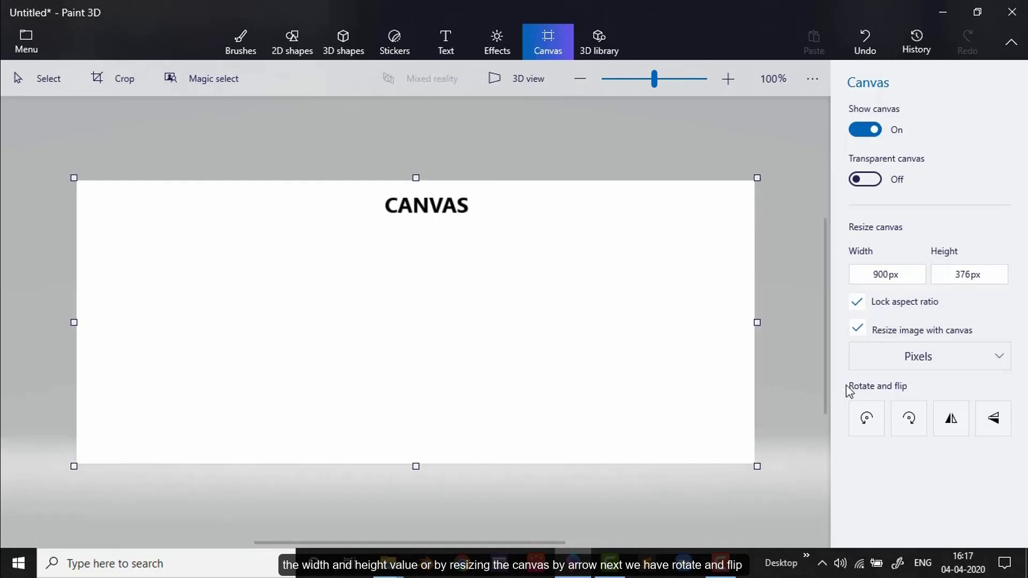
Step: Try rotating the canvas 90 degrees left and flipping it horizontally and vertically, restoring its original orientation each time
left_click(867, 419)
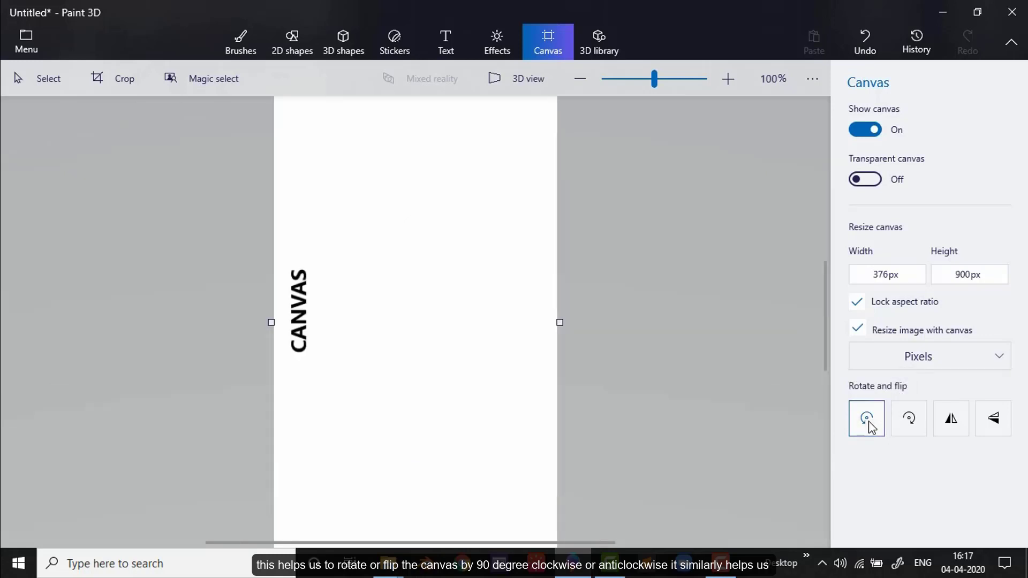
left_click(901, 423)
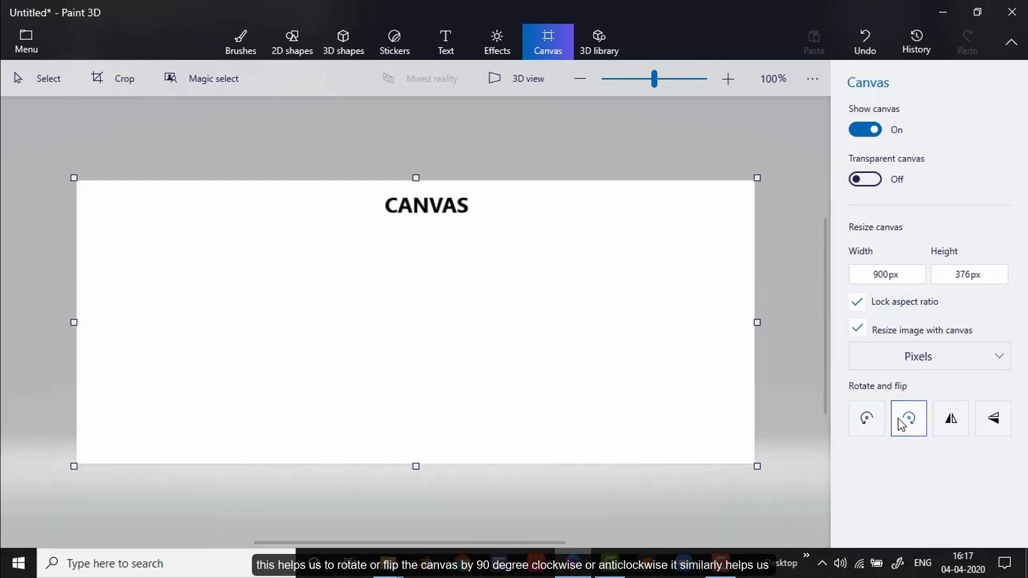
left_click(952, 423)
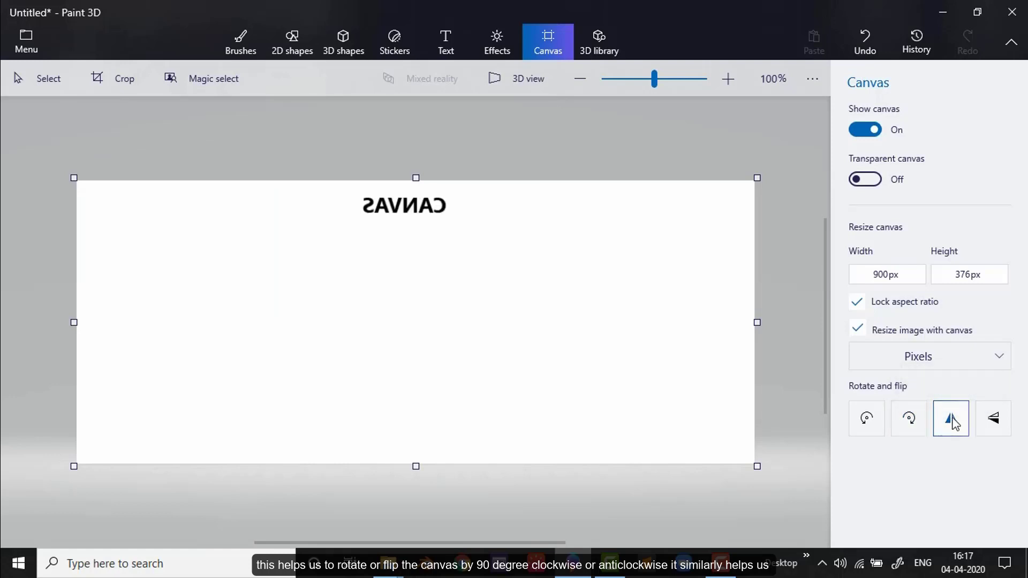
left_click(993, 423)
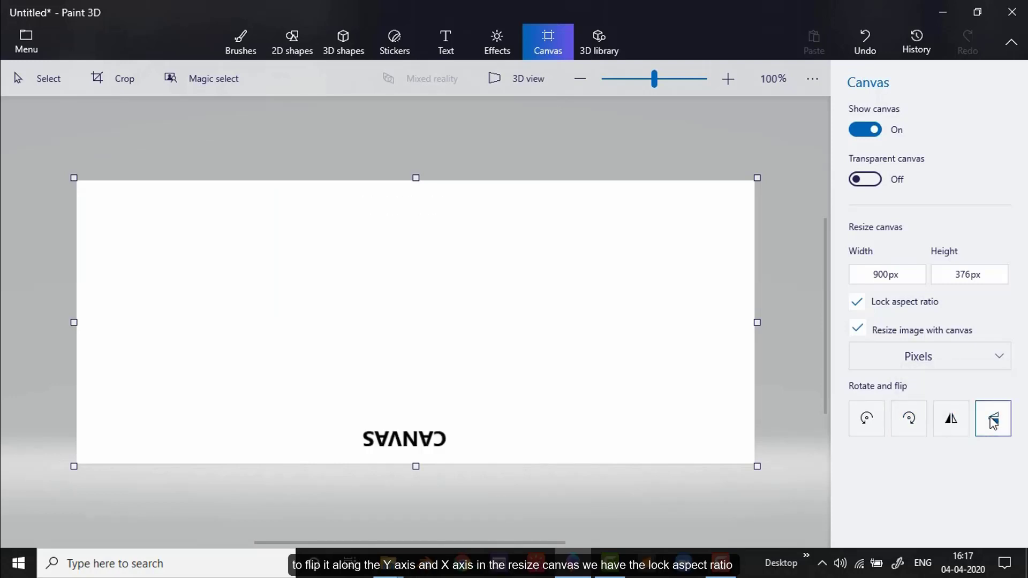
left_click(994, 423)
left_click(952, 420)
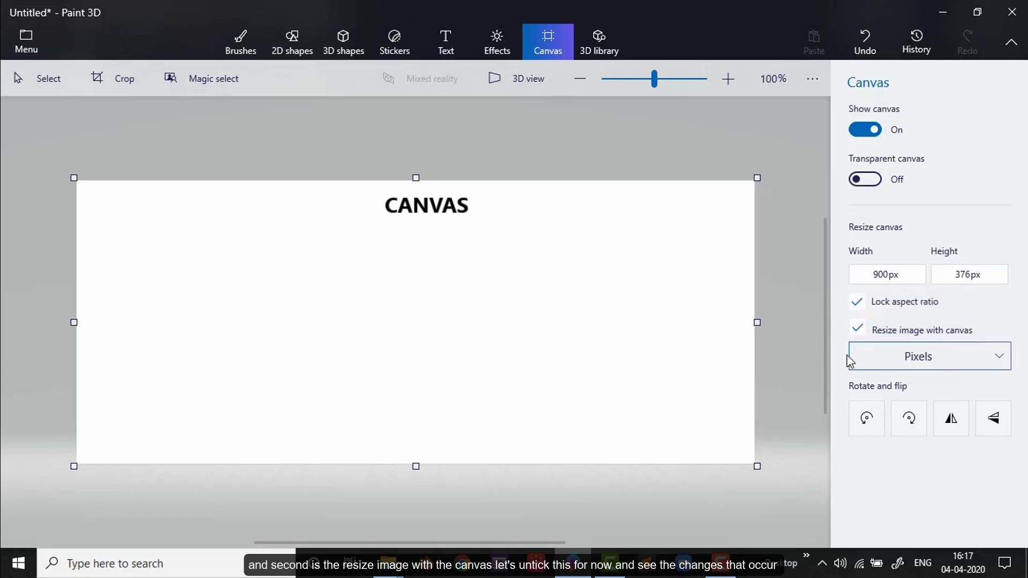
Step: Turn off resizing the image with the canvas and draw a 2D circle below the CANVAS heading
left_click(857, 329)
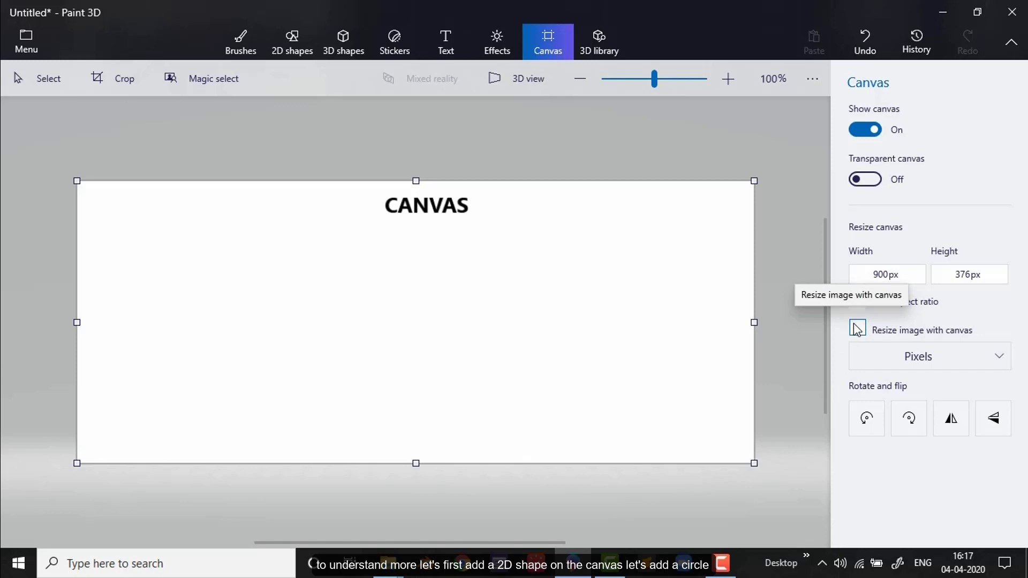
left_click(276, 42)
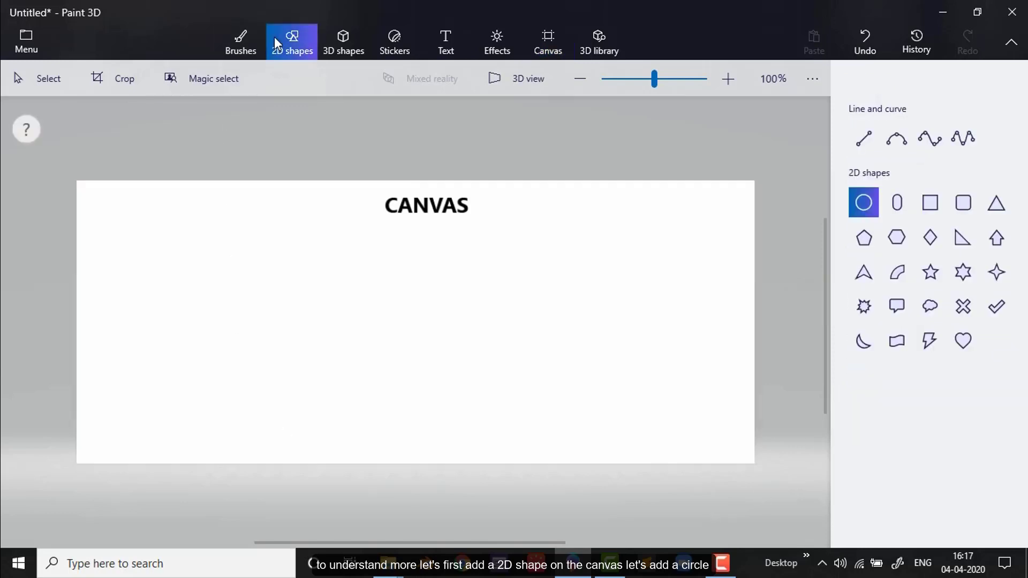
left_click_drag(327, 263, 479, 409)
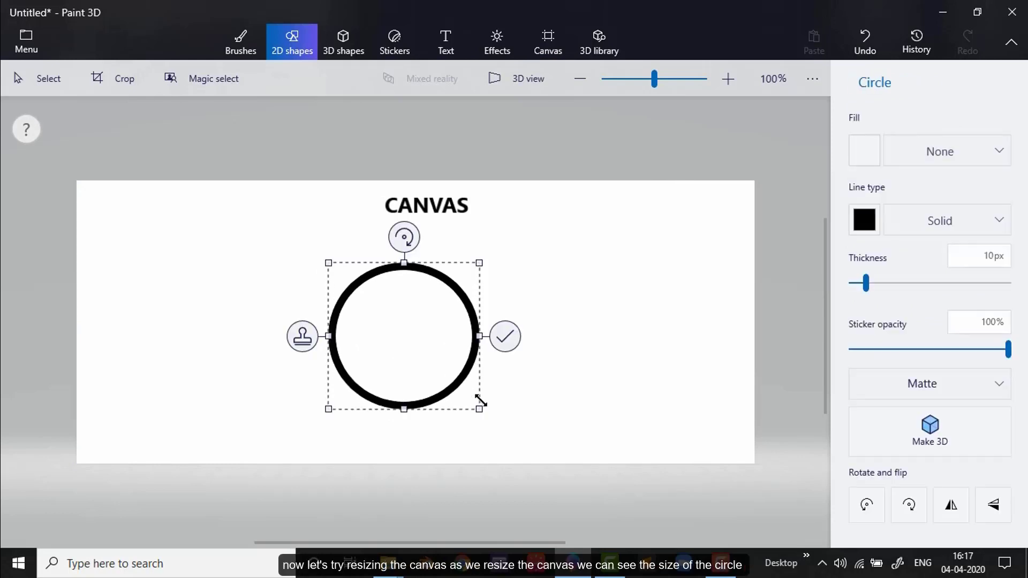
left_click(505, 336)
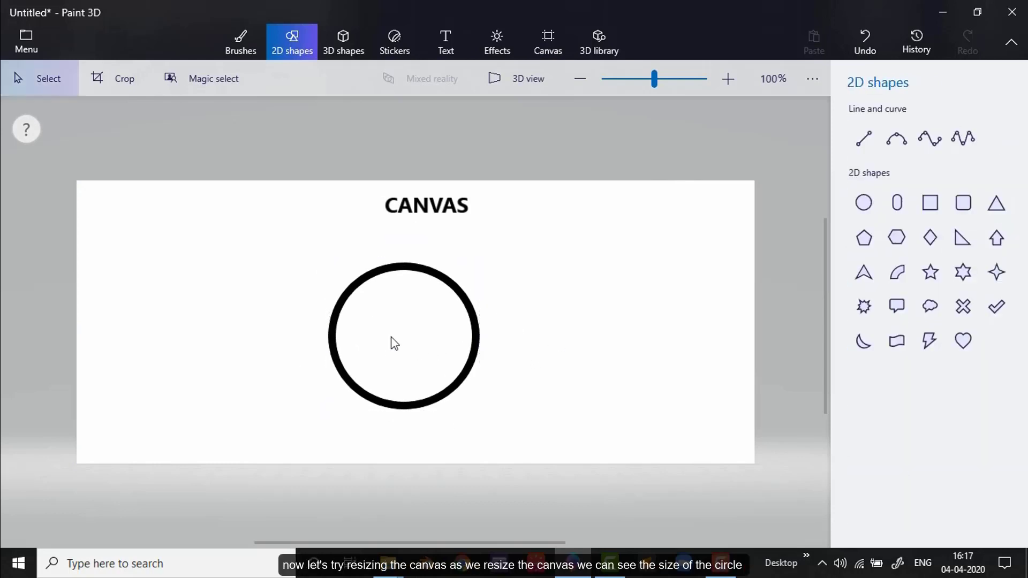
Step: Resize the canvas with image resizing off, and enlarge it again with image resizing turned back on
left_click(548, 42)
left_click_drag(745, 182, 748, 159)
left_click(858, 327)
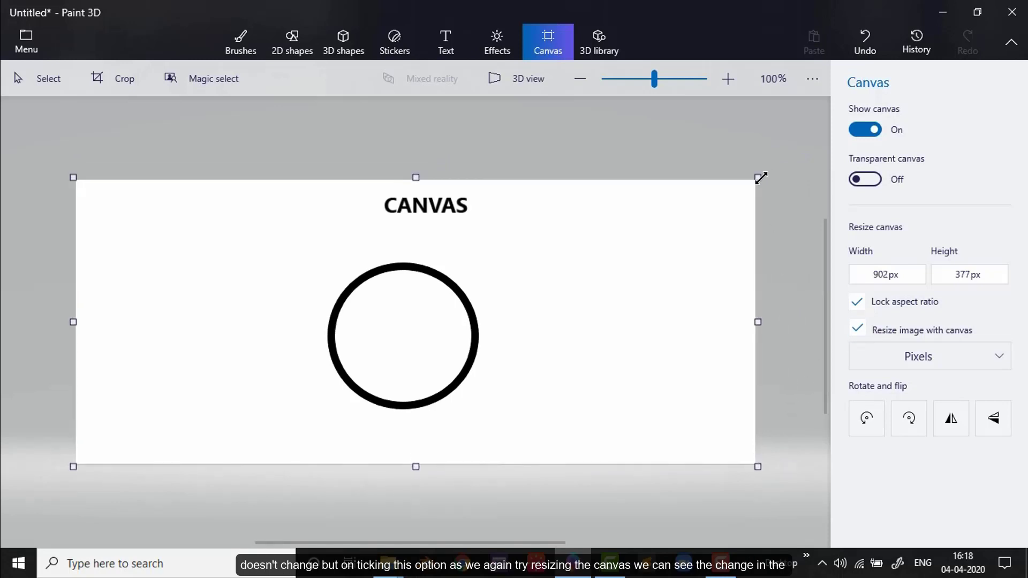
left_click_drag(760, 177, 808, 123)
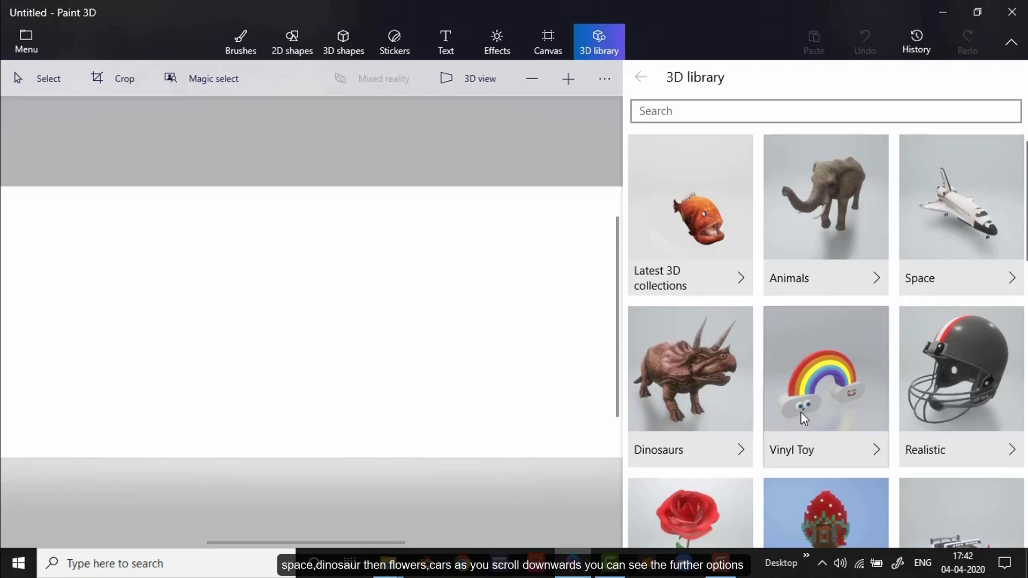
Step: Browse all the model categories in the 3D library and return to the start of the list
scroll(760, 419, "down", 2)
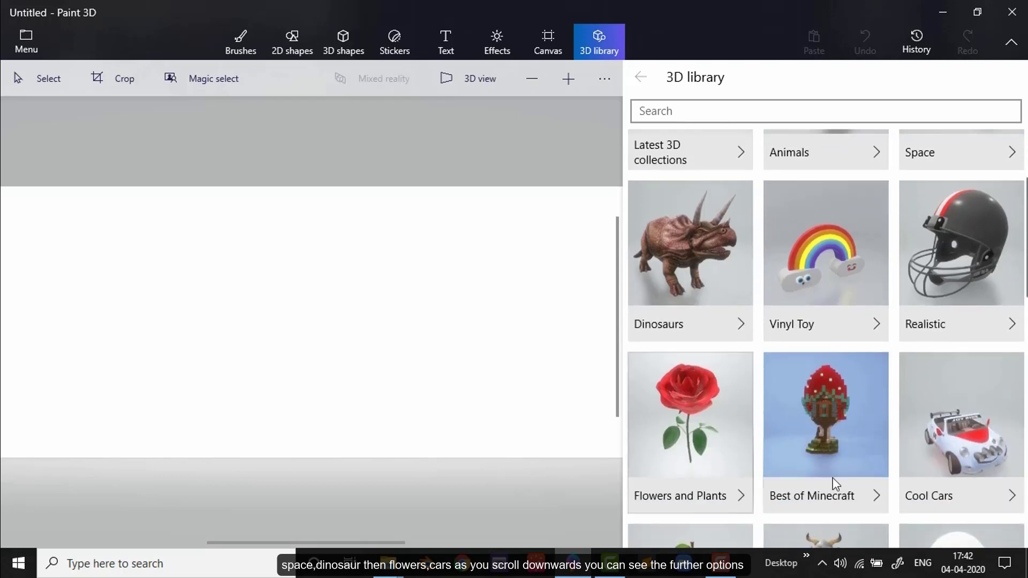
scroll(986, 480, "down", 3)
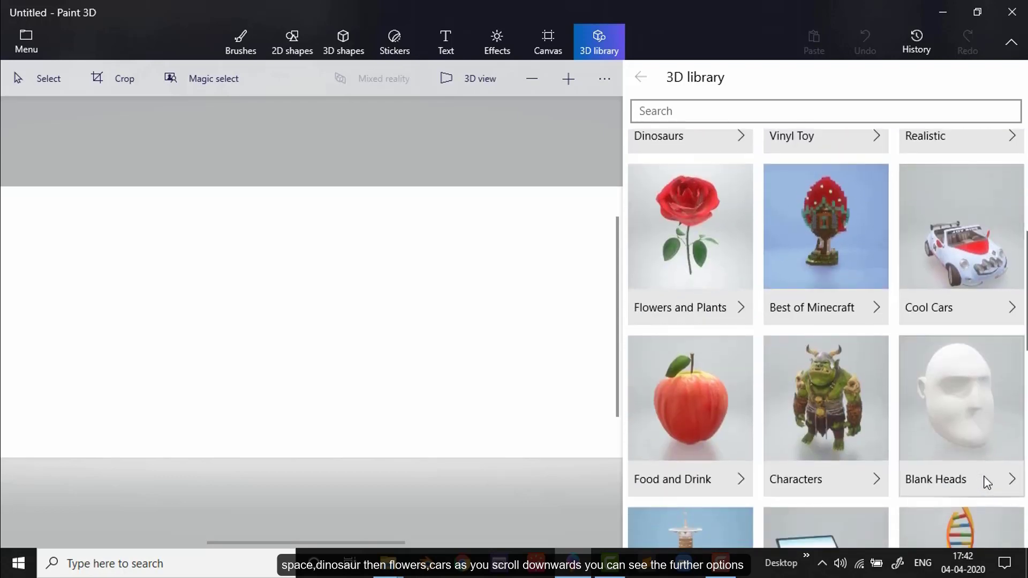
scroll(985, 480, "down", 4)
scroll(985, 481, "down", 6)
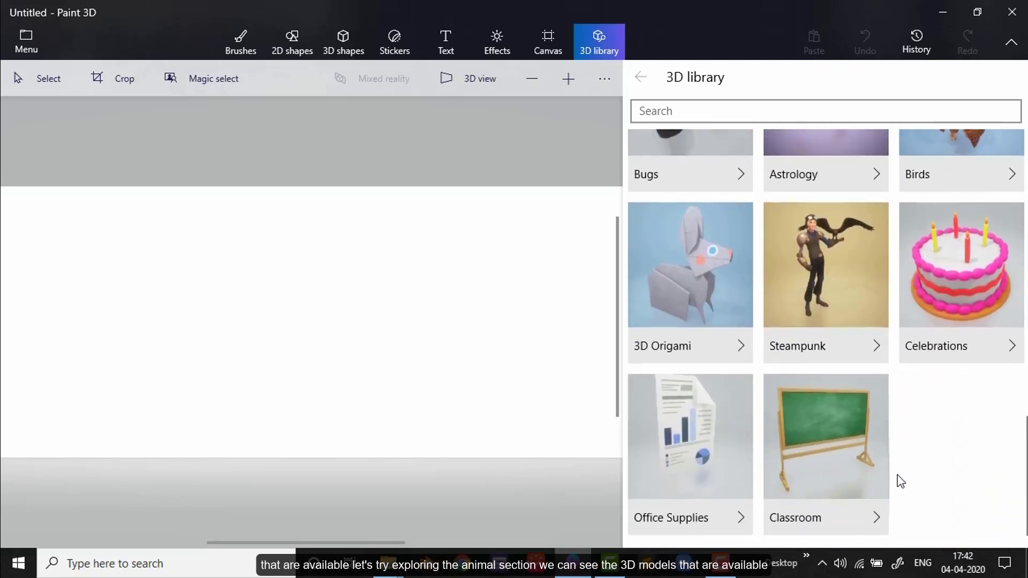
scroll(897, 477, "up", 10)
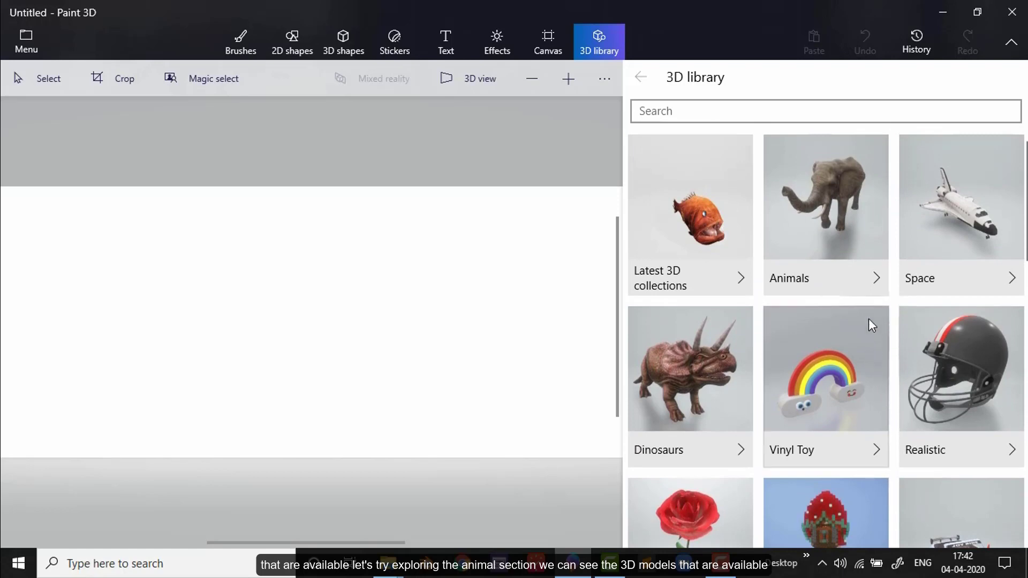
Step: Examine the 3D models in the Animals category and go back to the library's category list
left_click(857, 277)
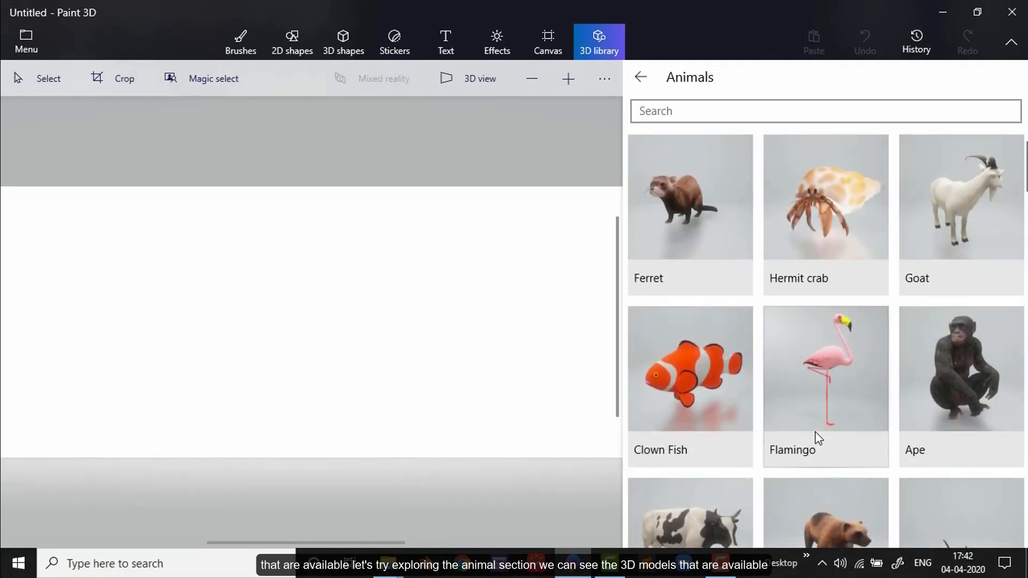
scroll(815, 435, "down", 5)
scroll(815, 429, "down", 10)
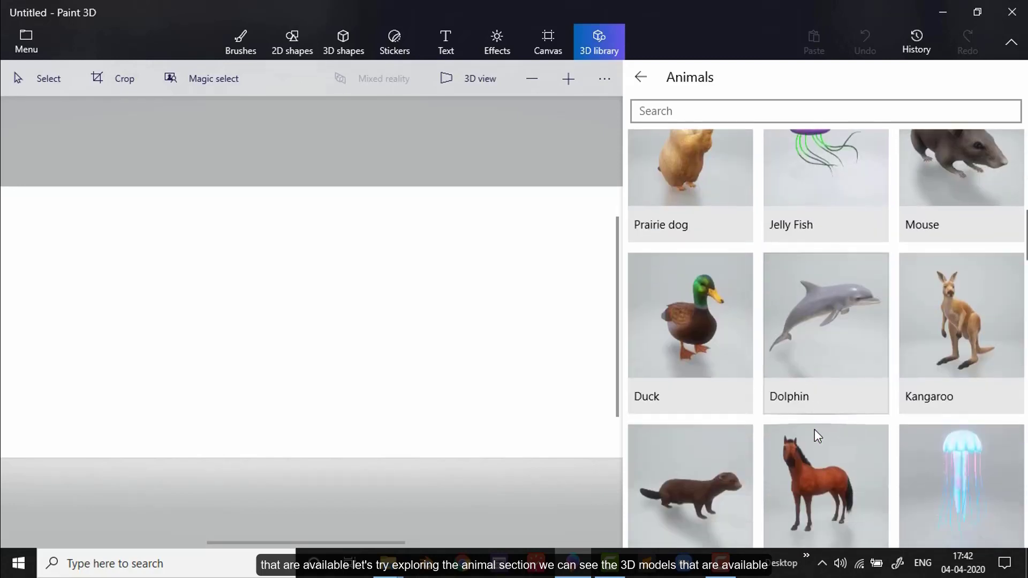
scroll(815, 425, "down", 9)
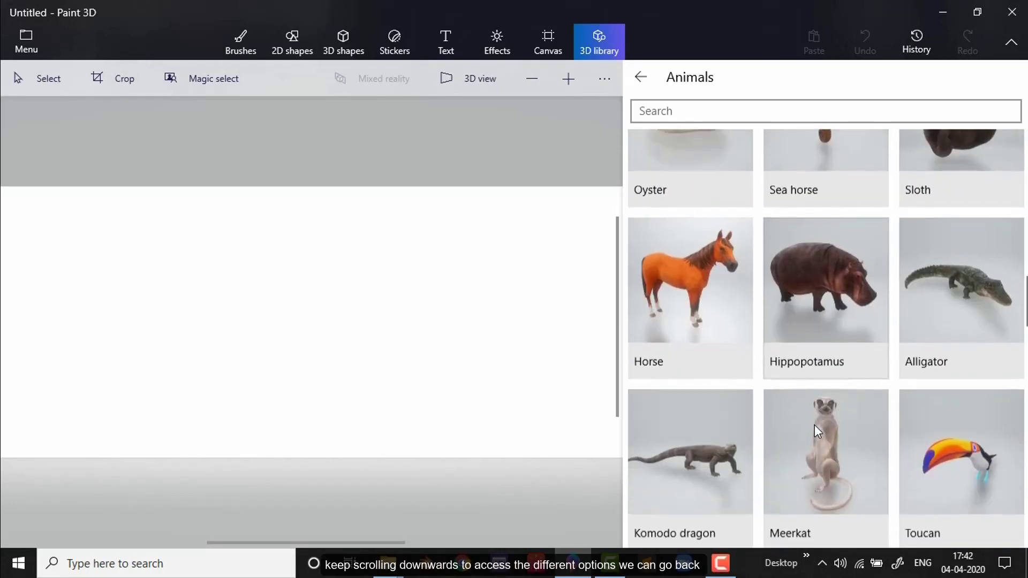
scroll(814, 425, "down", 10)
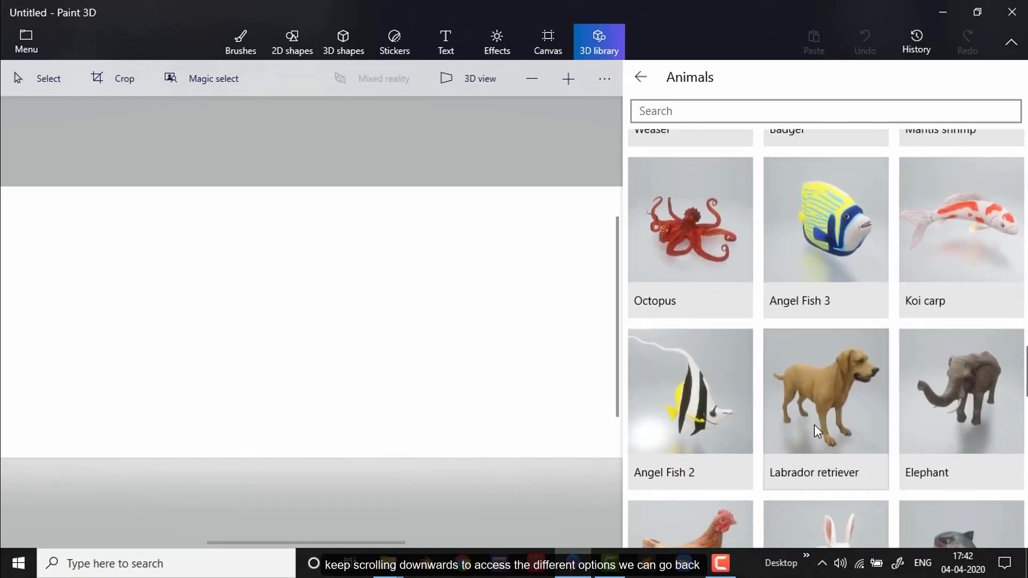
scroll(814, 425, "down", 10)
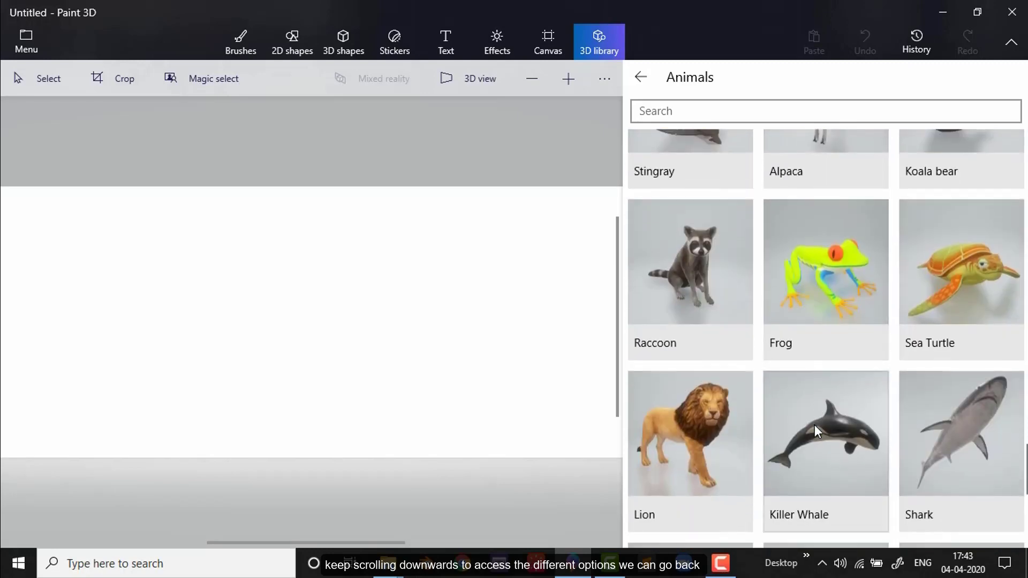
scroll(815, 425, "down", 4)
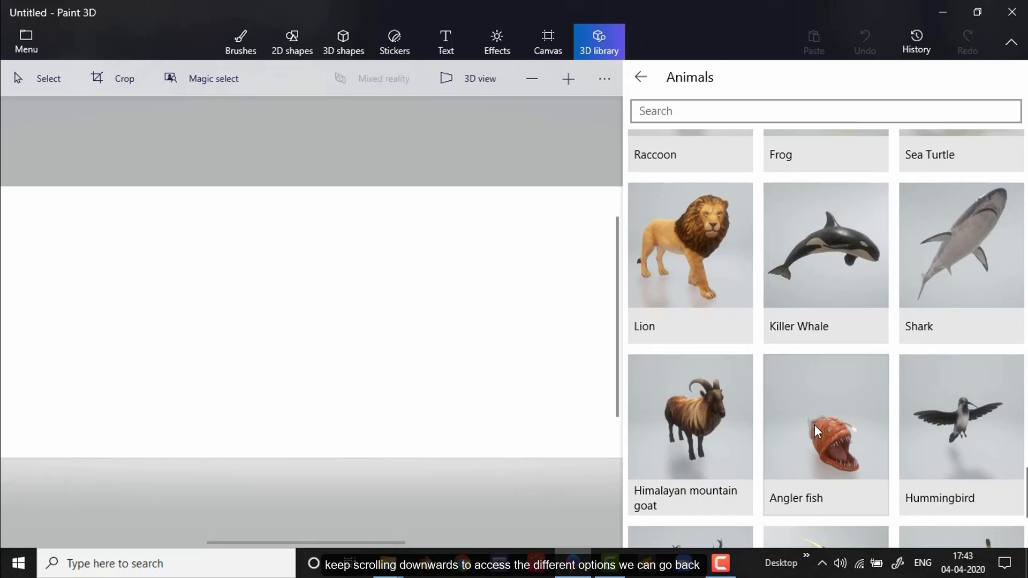
left_click(643, 78)
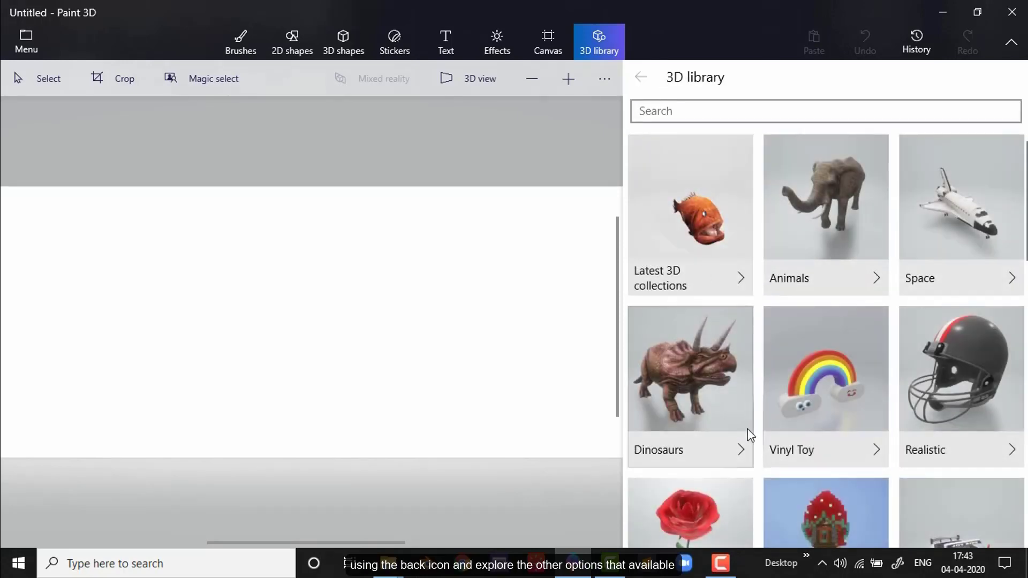
Step: Browse the 3D models in the Flowers and Plants category of the 3D library
scroll(750, 434, "down", 3)
left_click(730, 405)
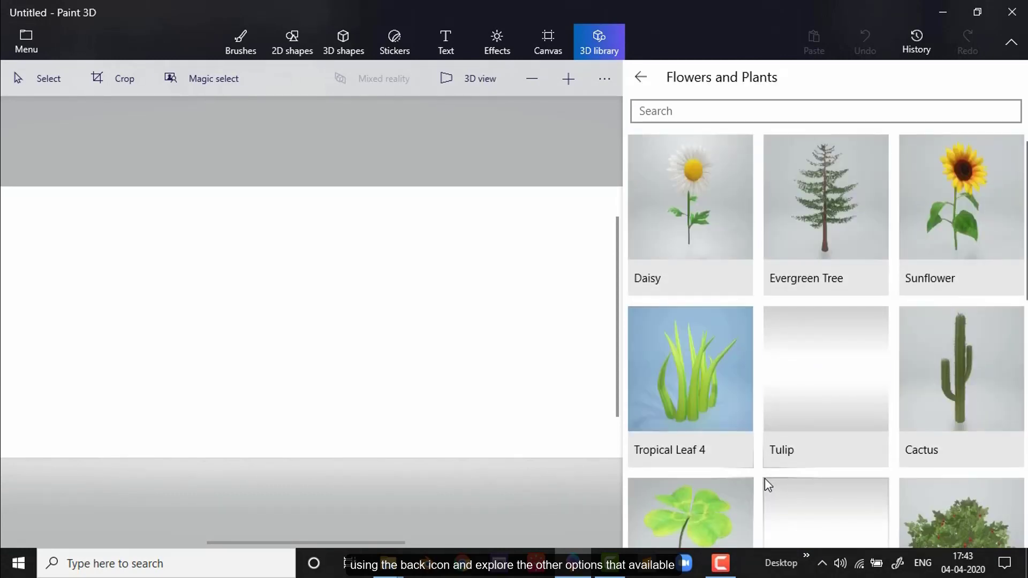
scroll(765, 478, "down", 5)
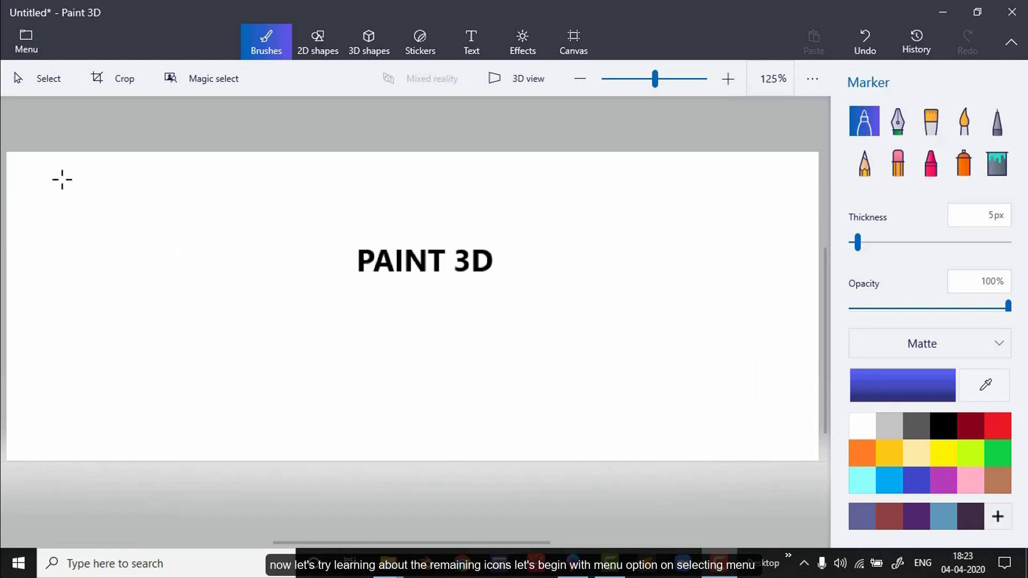
Step: Examine the program's file and settings commands
left_click(9, 47)
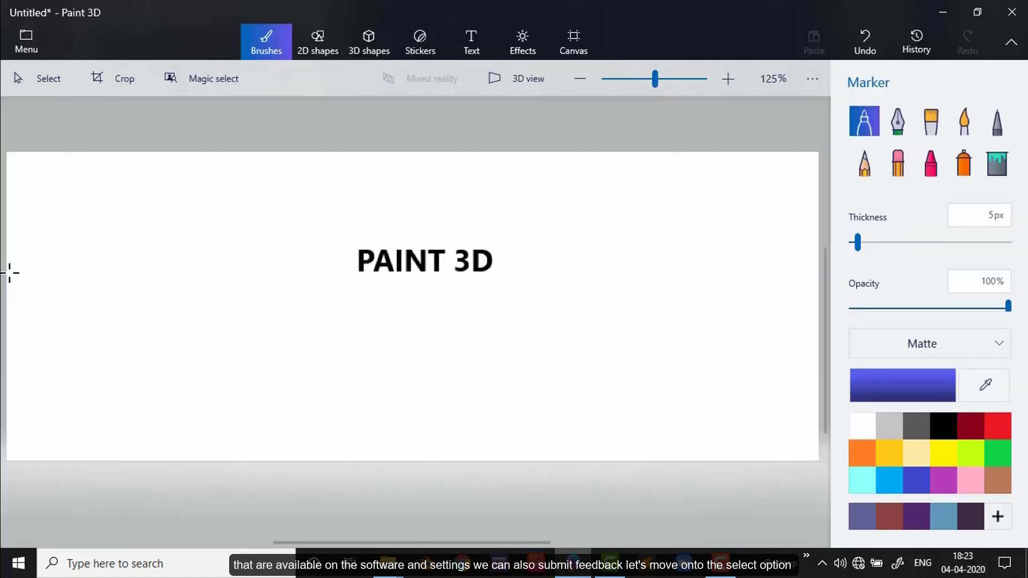
Step: Select an area of about 250 × 126 px around the PAINT 3D text and crop the canvas to it
left_click(37, 78)
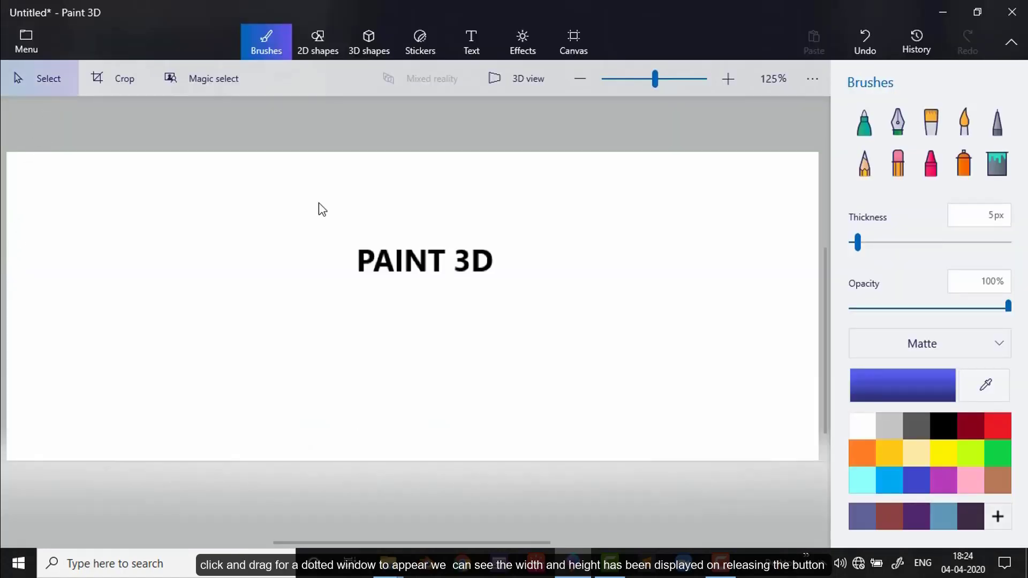
mouse_move(320, 203)
left_mouse_down()
mouse_move(360, 243)
mouse_move(503, 315)
mouse_move(552, 326)
left_mouse_up()
left_click_drag(552, 326, 555, 323)
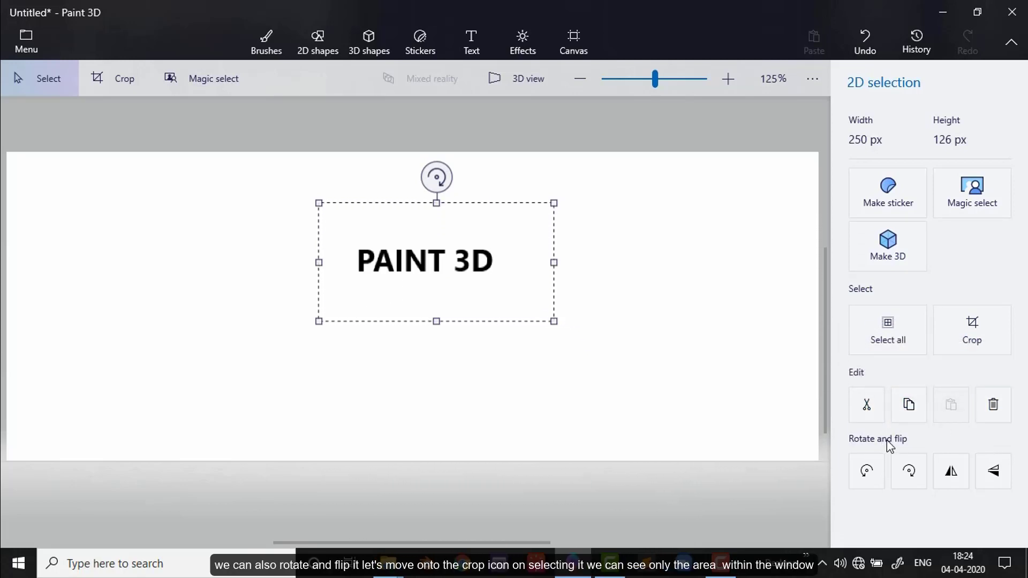
left_click(106, 82)
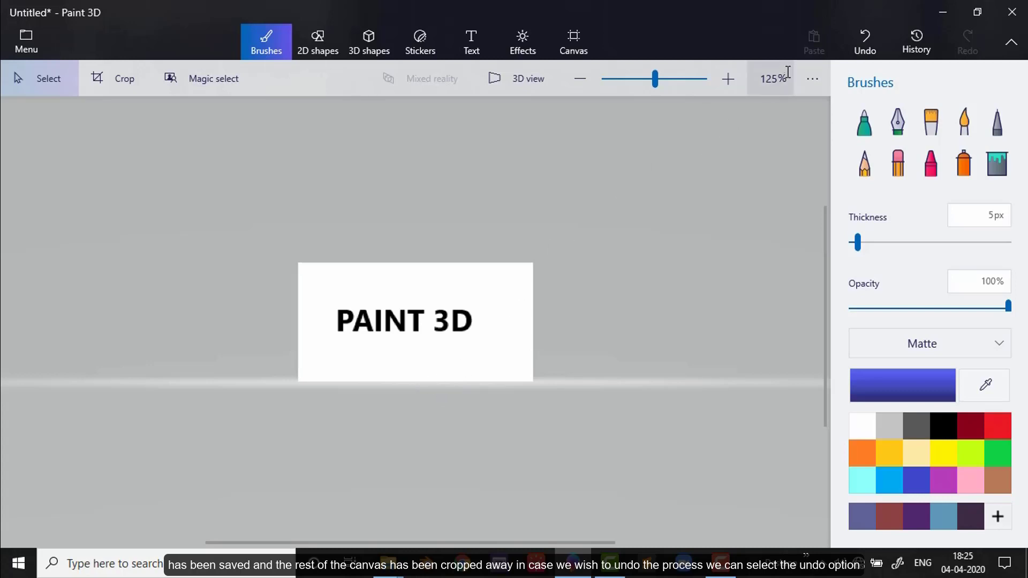
Step: Undo and redo the crop, and scrub through the edit history, returning to its latest state
left_click(864, 44)
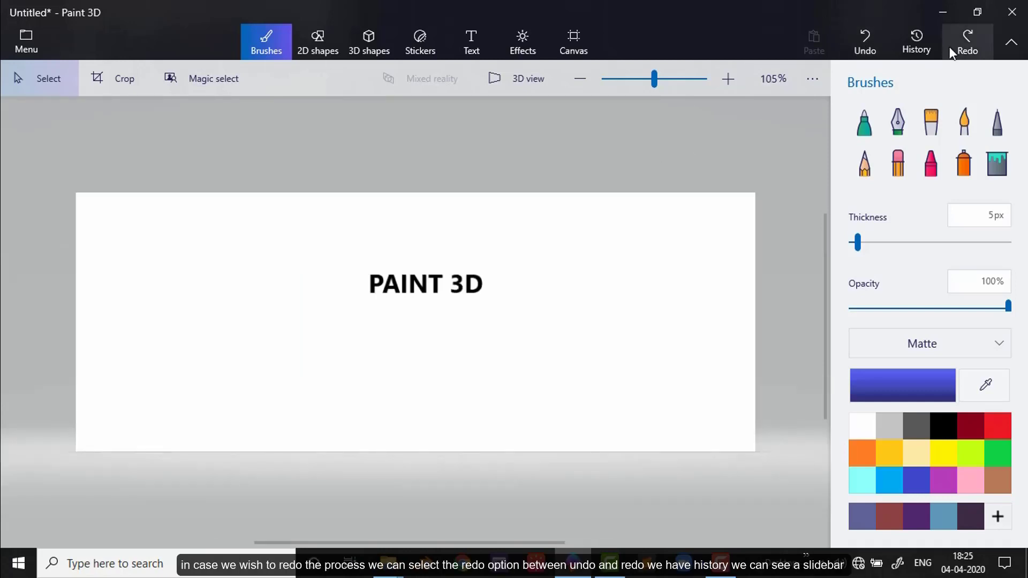
left_click(966, 46)
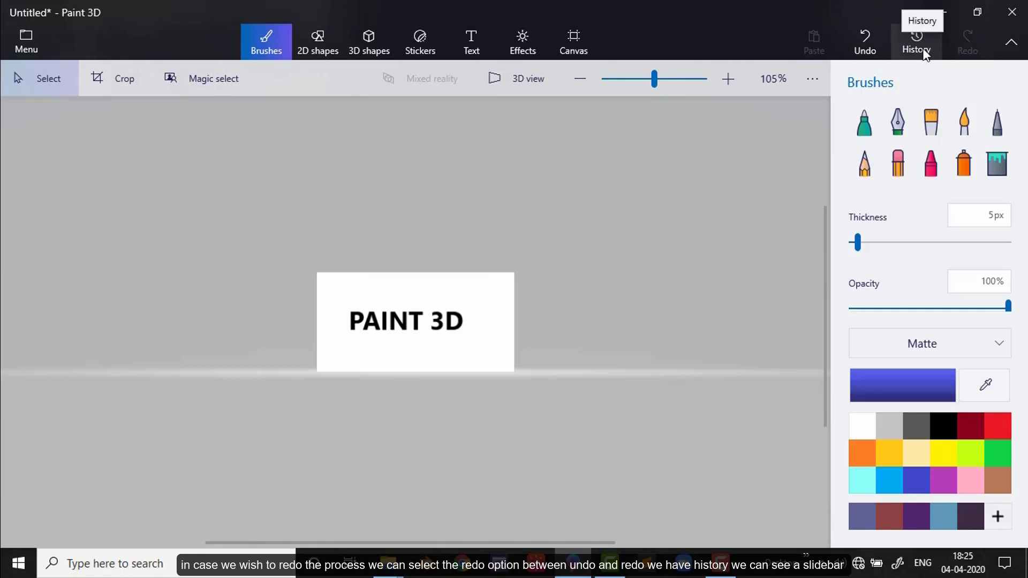
left_click(917, 47)
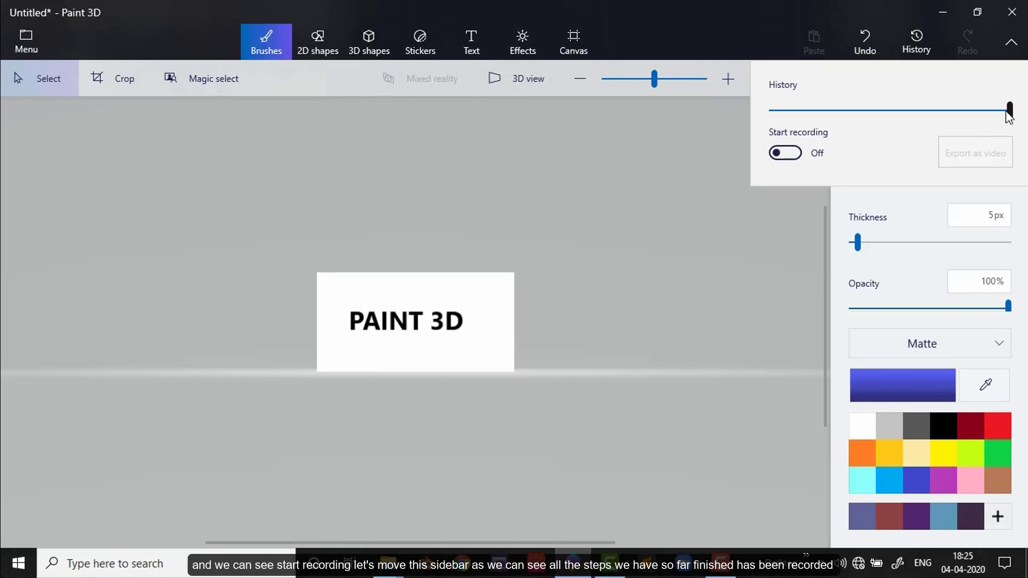
mouse_move(1009, 109)
left_mouse_down()
mouse_move(757, 114)
mouse_move(1018, 114)
left_mouse_up()
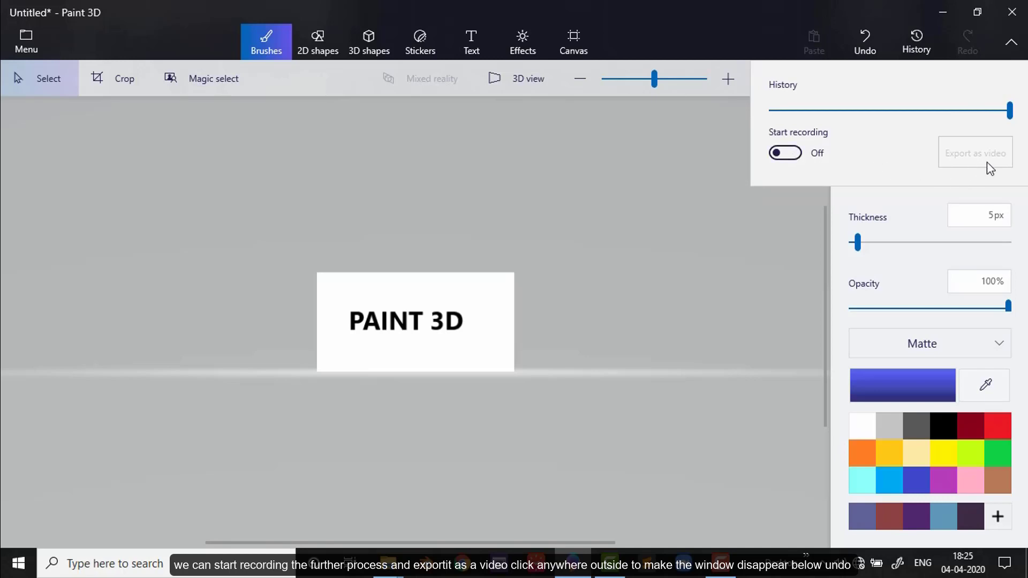
left_click(534, 223)
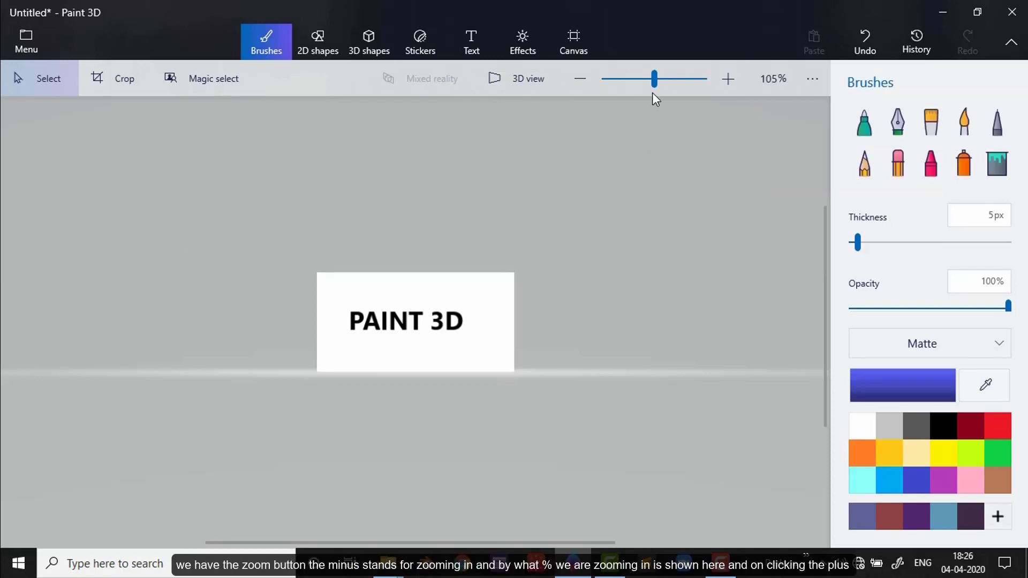
Step: Zoom the canvas out to 75% and back in to 125%
left_click(585, 78)
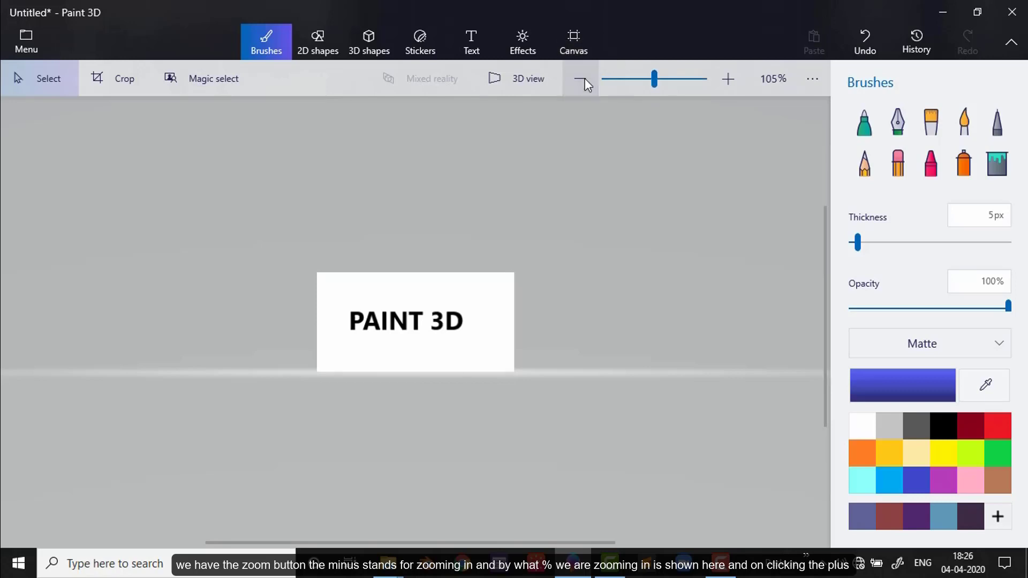
left_click(584, 78)
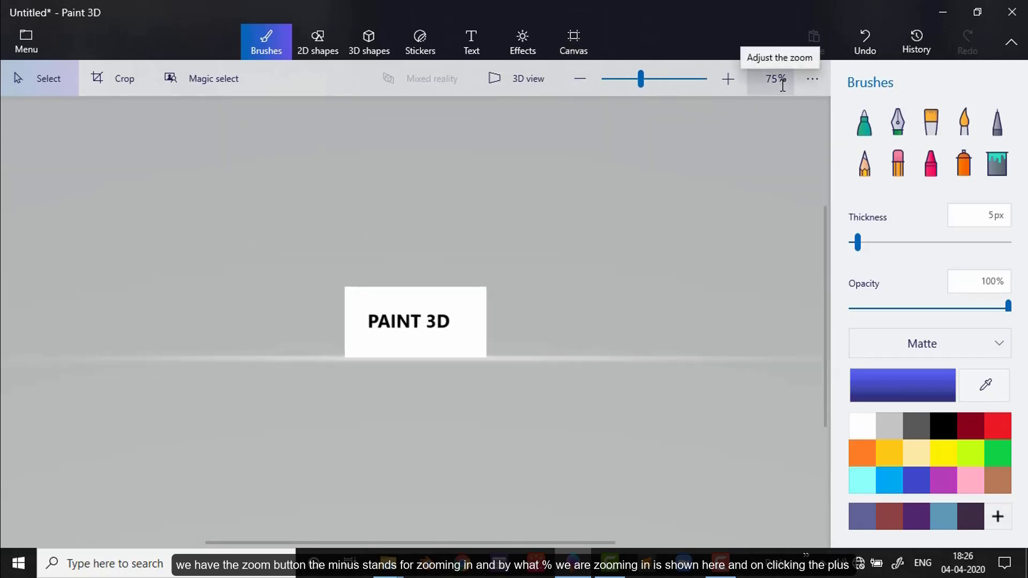
left_click(727, 82)
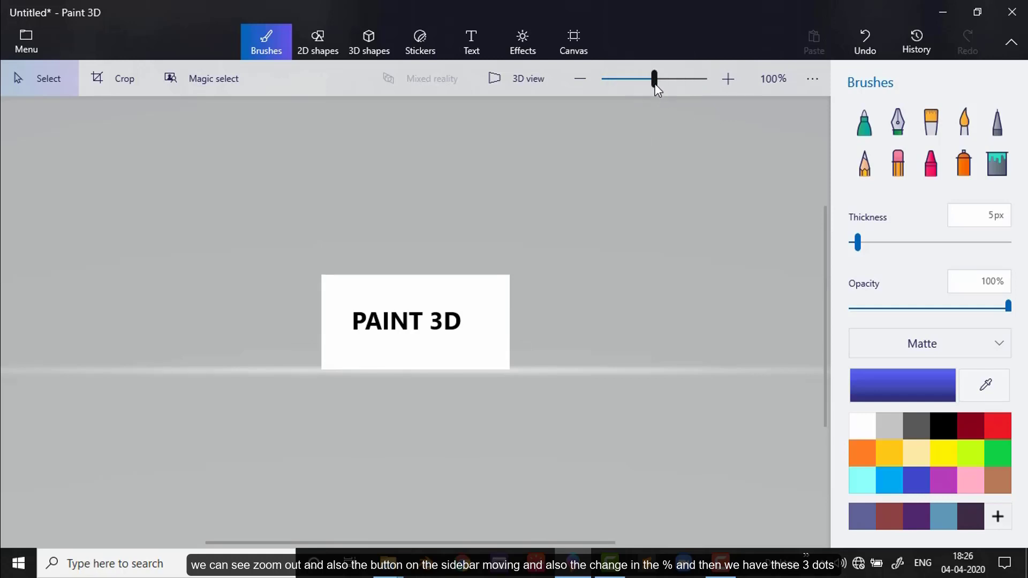
left_click(728, 80)
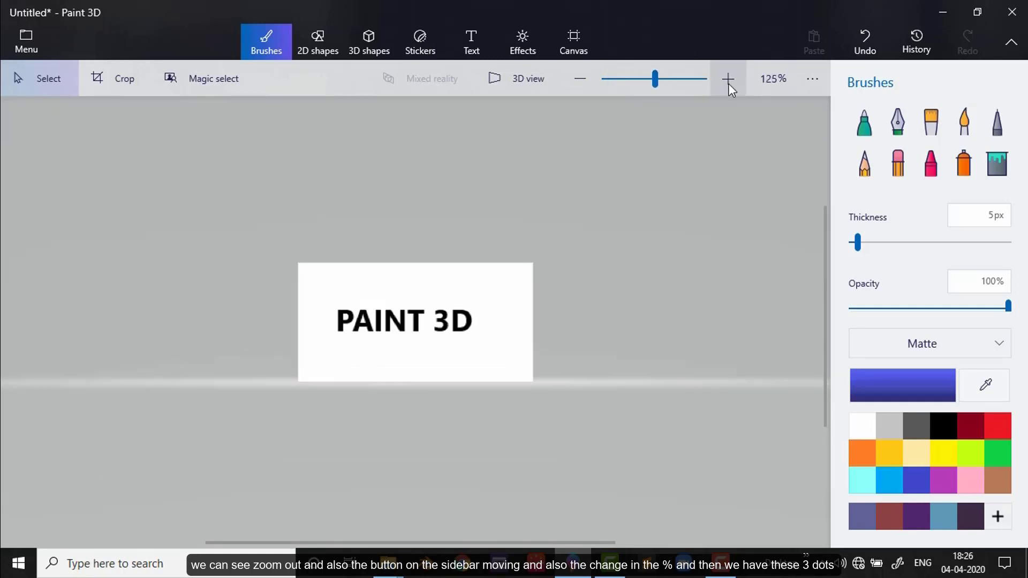
Step: Show the interaction controls and examine the mouse, keyboard and touch shortcuts
left_click(810, 86)
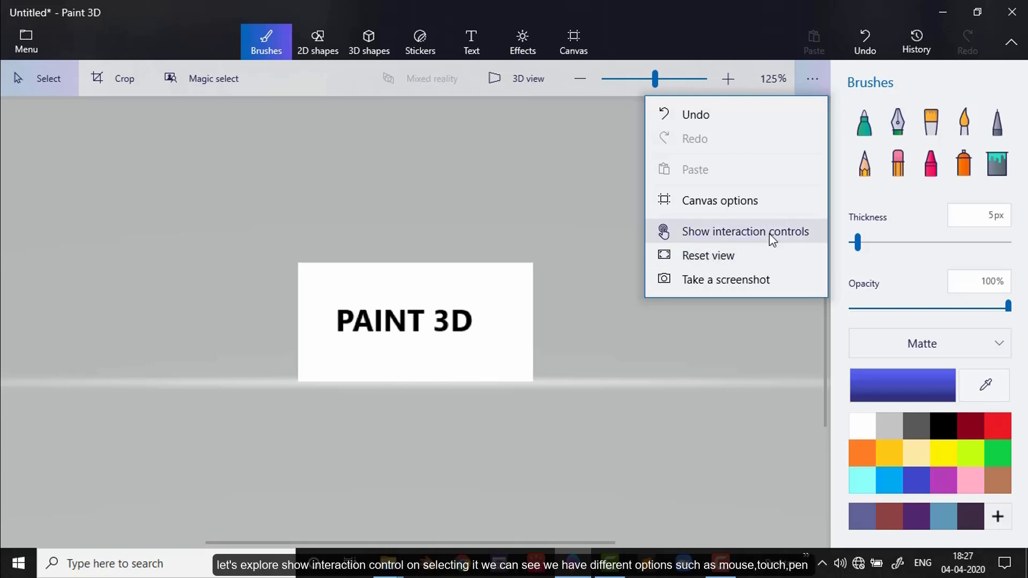
left_click(772, 240)
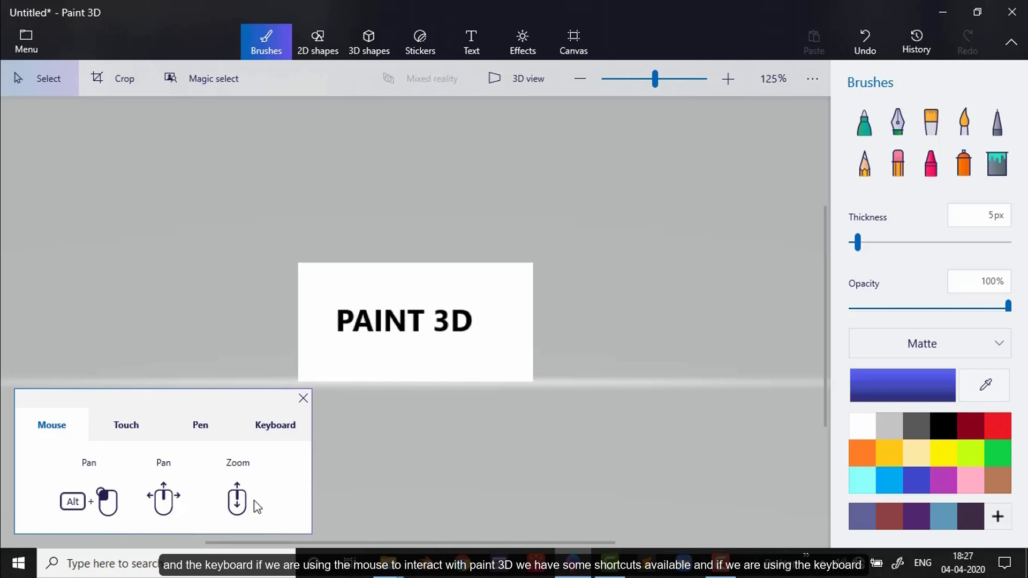
left_click(268, 427)
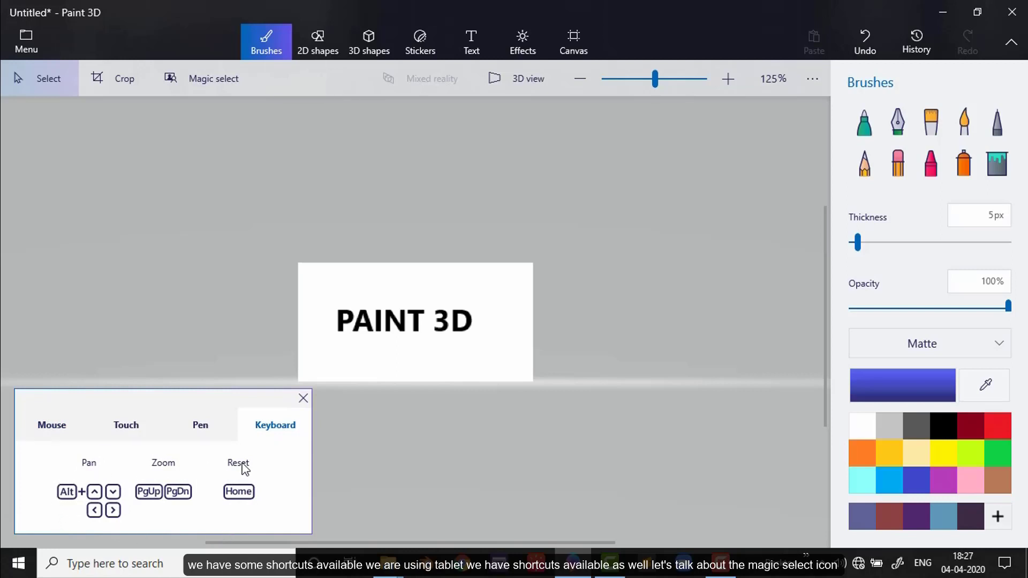
left_click(120, 432)
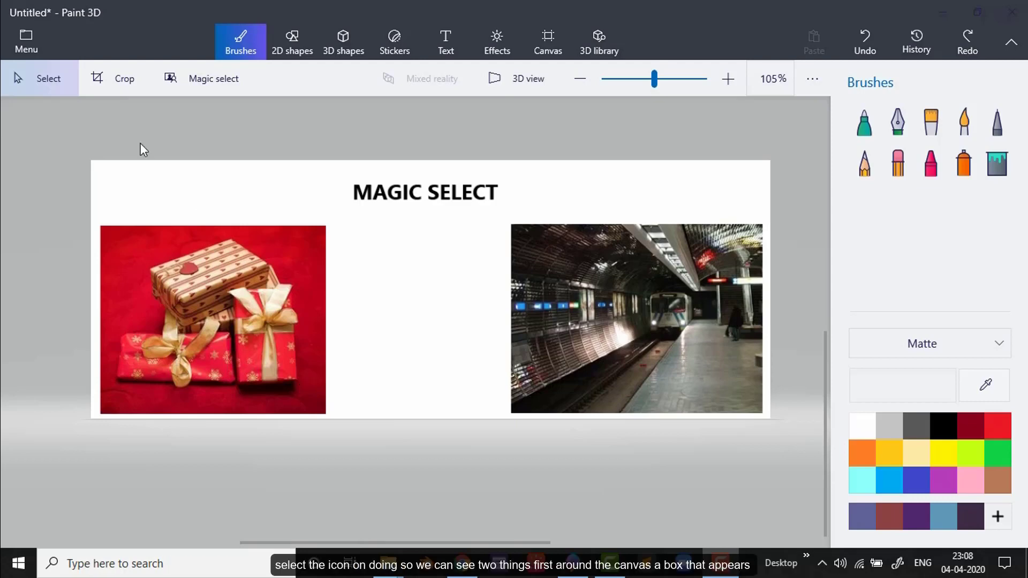
Step: Cut out the gift boxes from the red picture with Magic select, framing them tightly and keeping Autofill background on
left_click(189, 68)
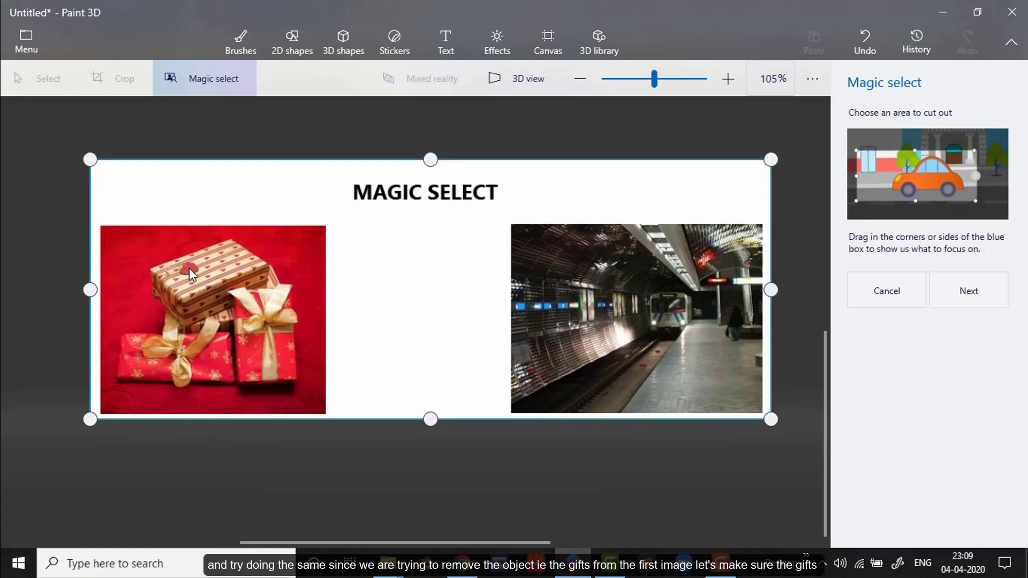
left_click_drag(90, 290, 106, 290)
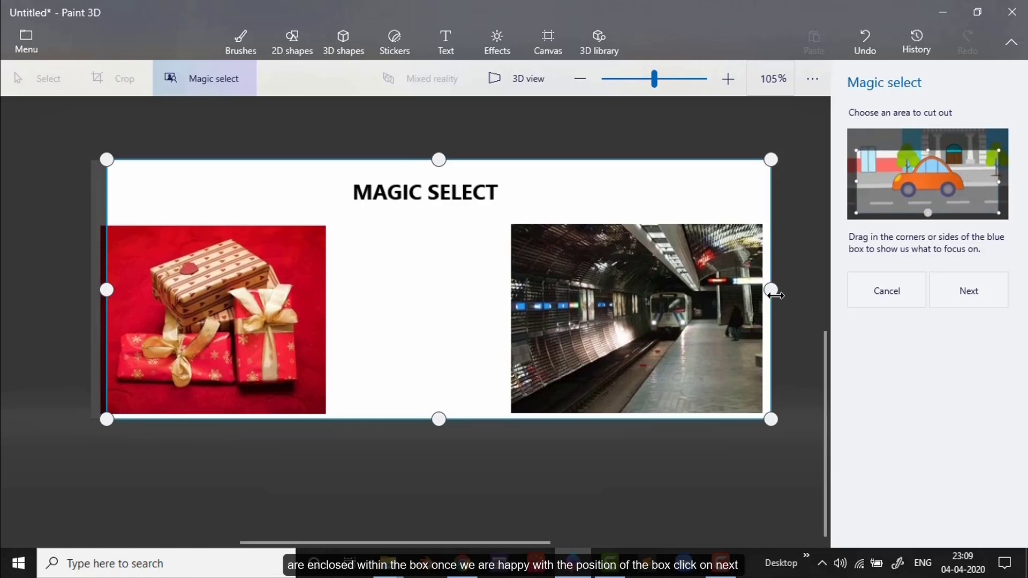
left_click_drag(771, 290, 319, 336)
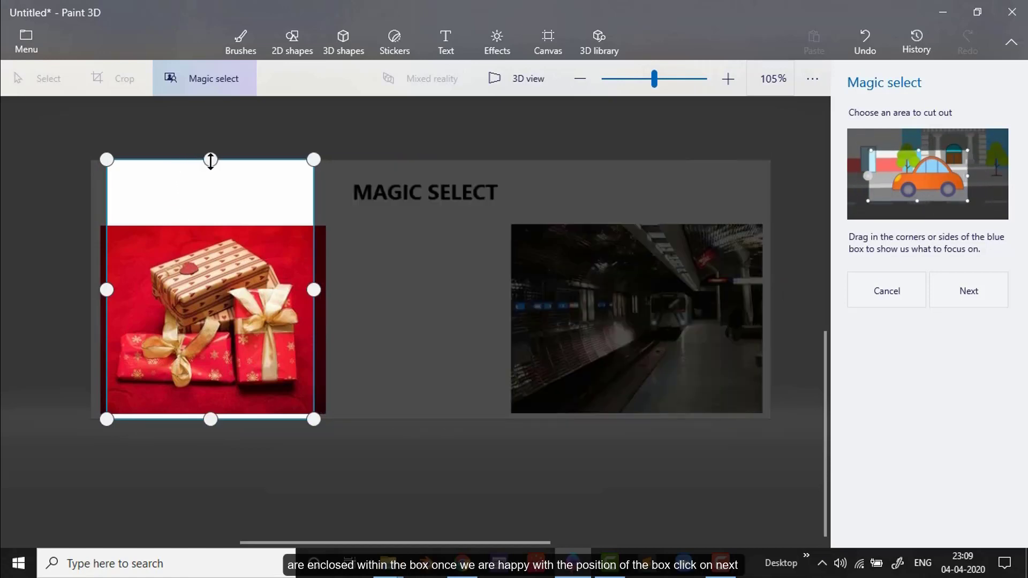
left_click_drag(211, 160, 216, 237)
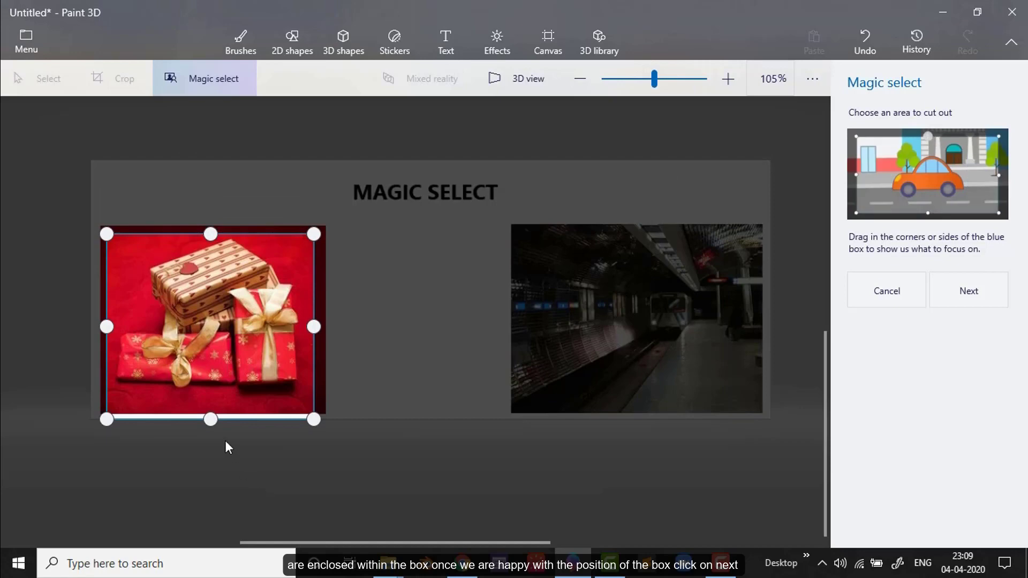
left_click_drag(211, 420, 210, 398)
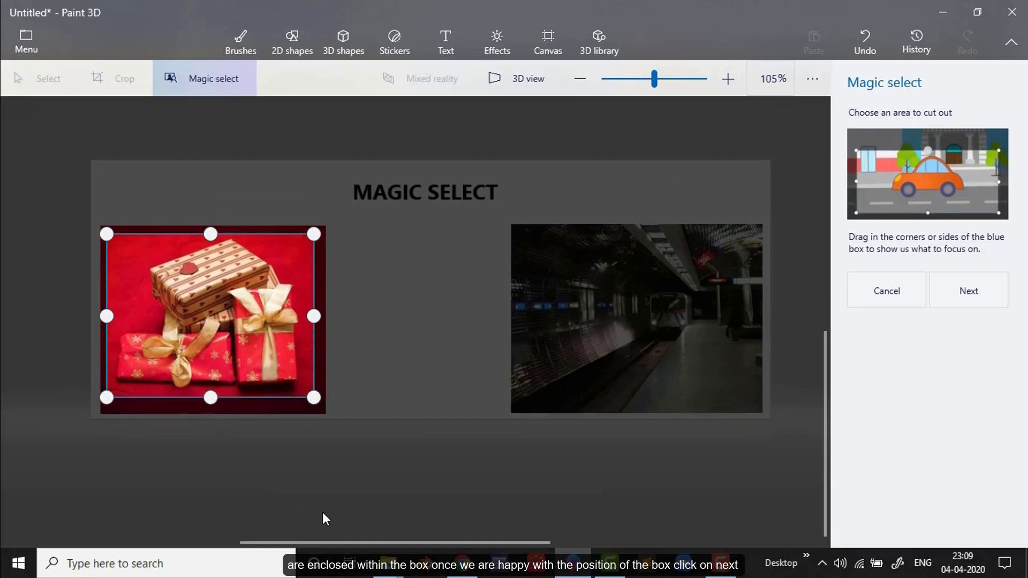
left_click(950, 291)
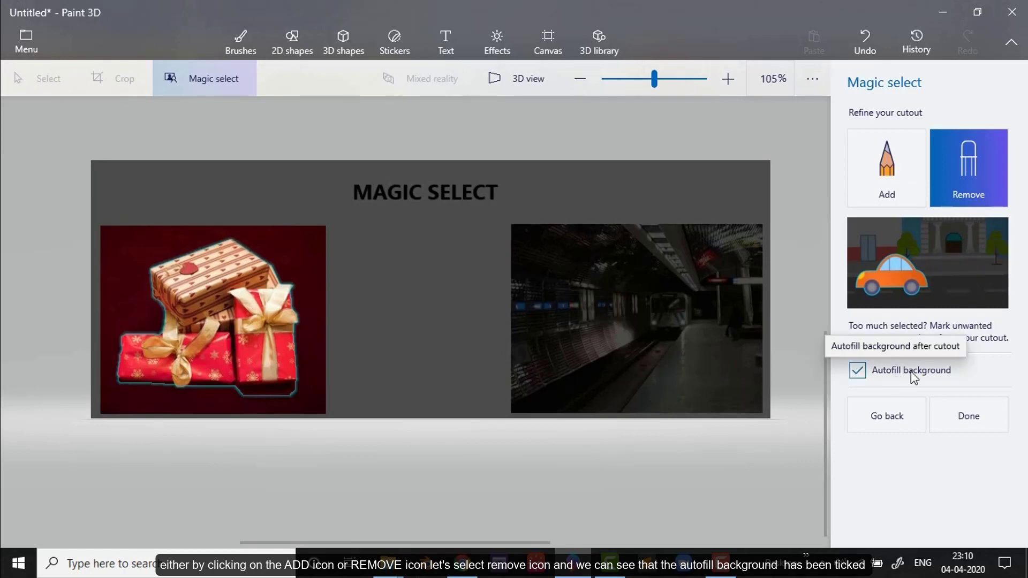
left_click(976, 429)
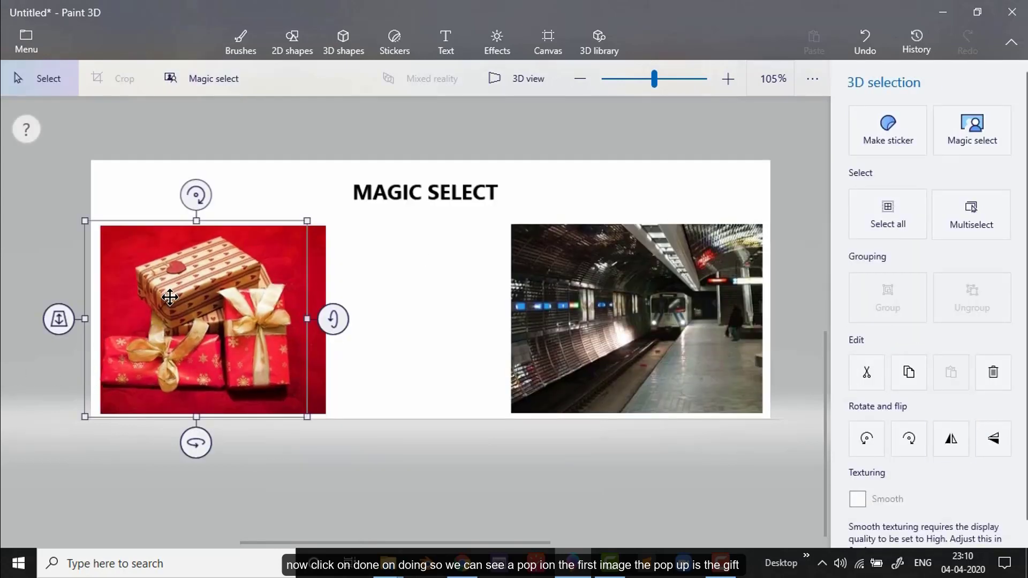
Step: Move the gift cutout onto the subway station picture and shrink it to fit on the platform
left_click_drag(169, 298, 358, 307)
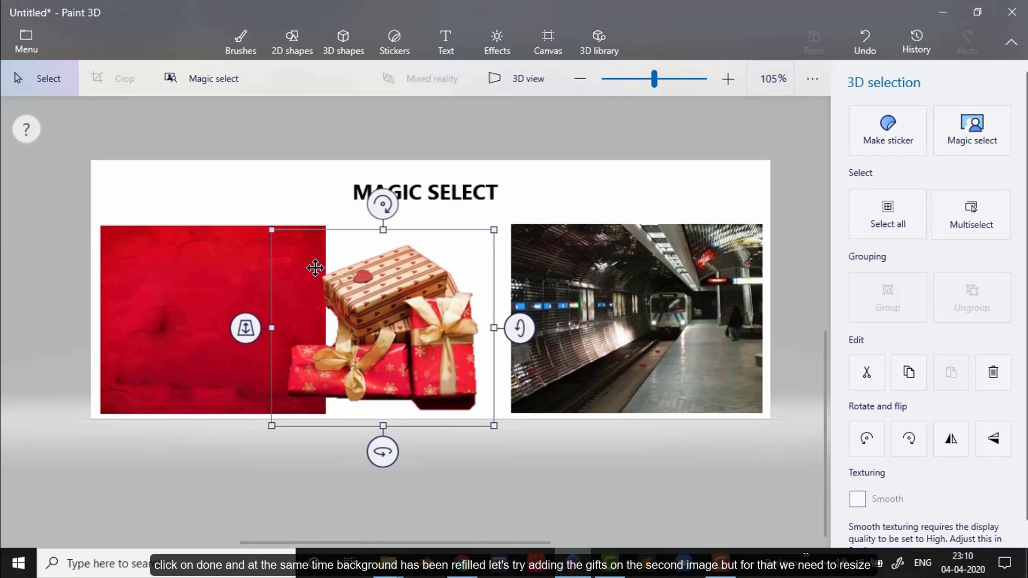
left_click_drag(314, 265, 604, 284)
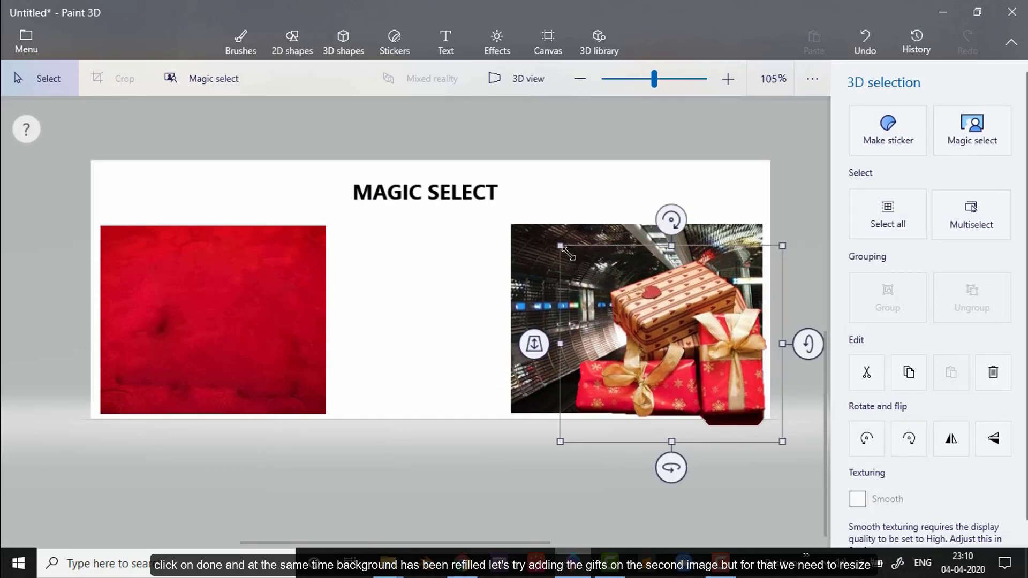
left_click_drag(560, 247, 687, 315)
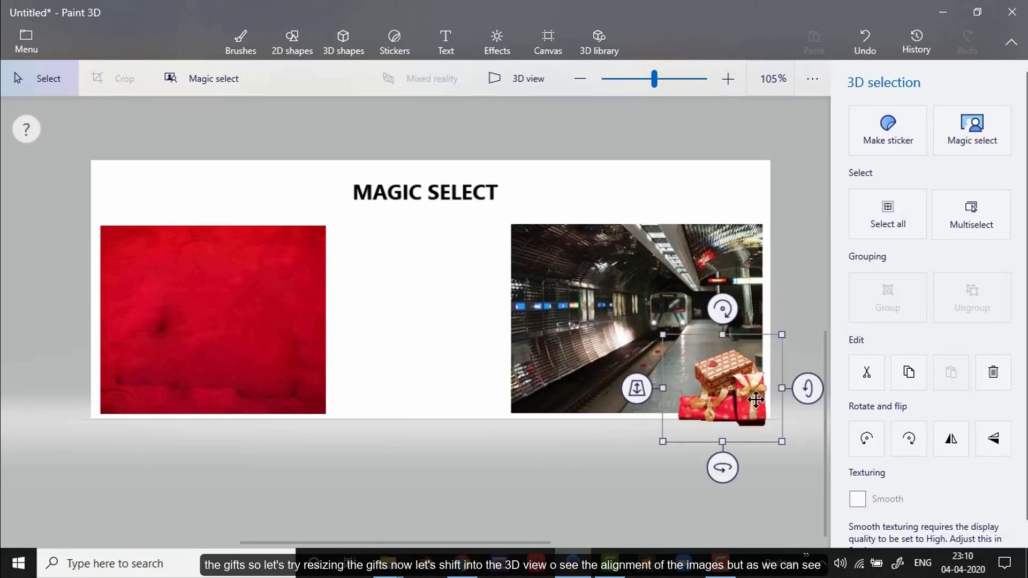
left_click_drag(723, 399, 711, 388)
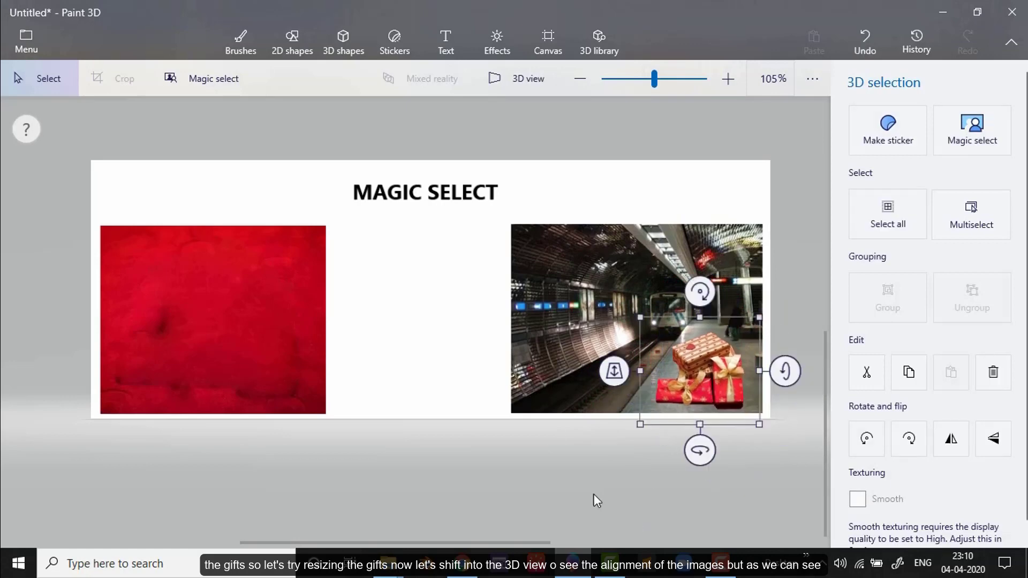
Step: Align the gift cutout's depth with the station picture in 3D view, and reposition it on the platform in 2D view
left_click(506, 87)
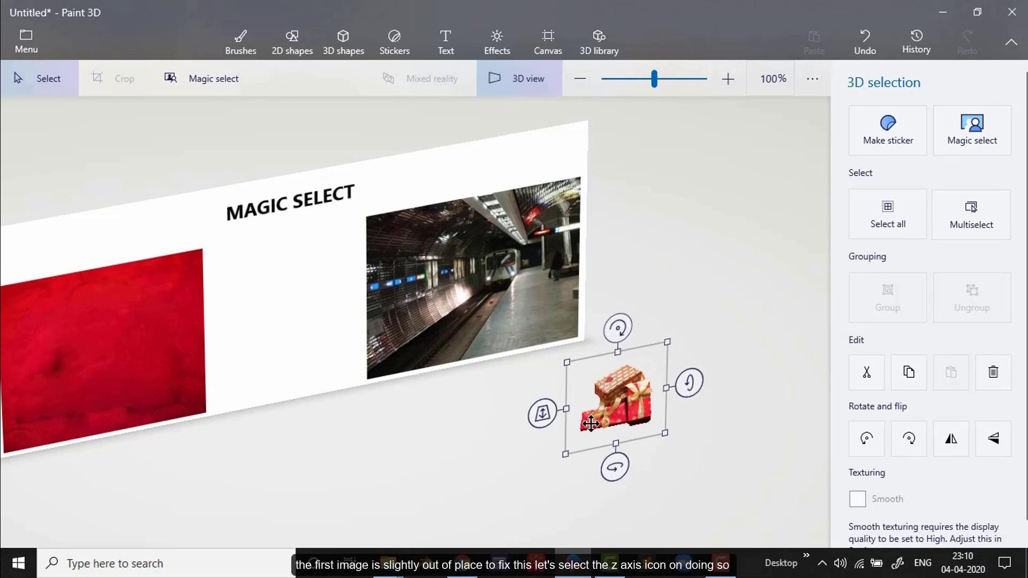
left_click(544, 415)
left_click_drag(546, 415, 582, 293)
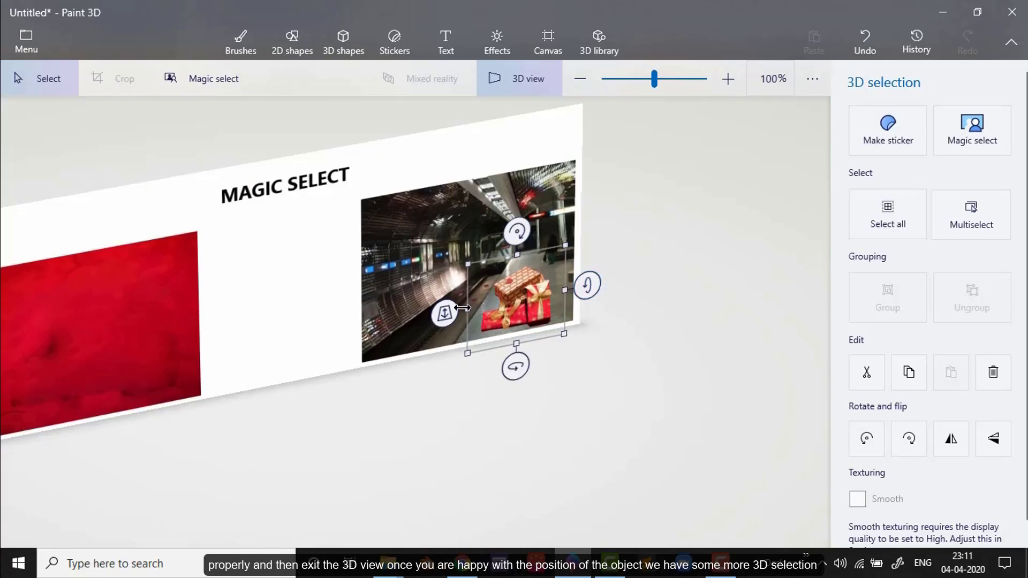
left_click(529, 75)
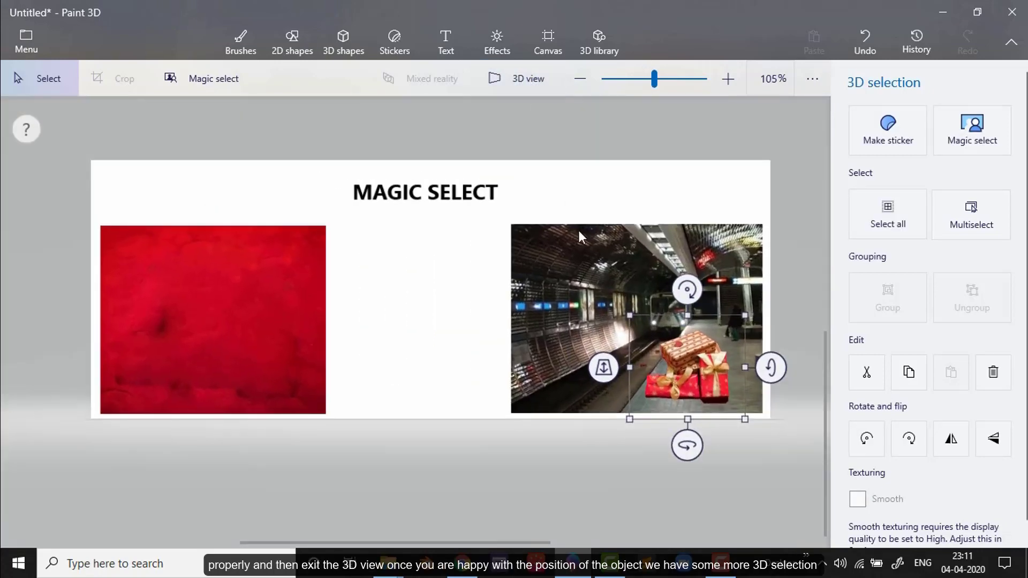
left_click_drag(666, 373, 676, 373)
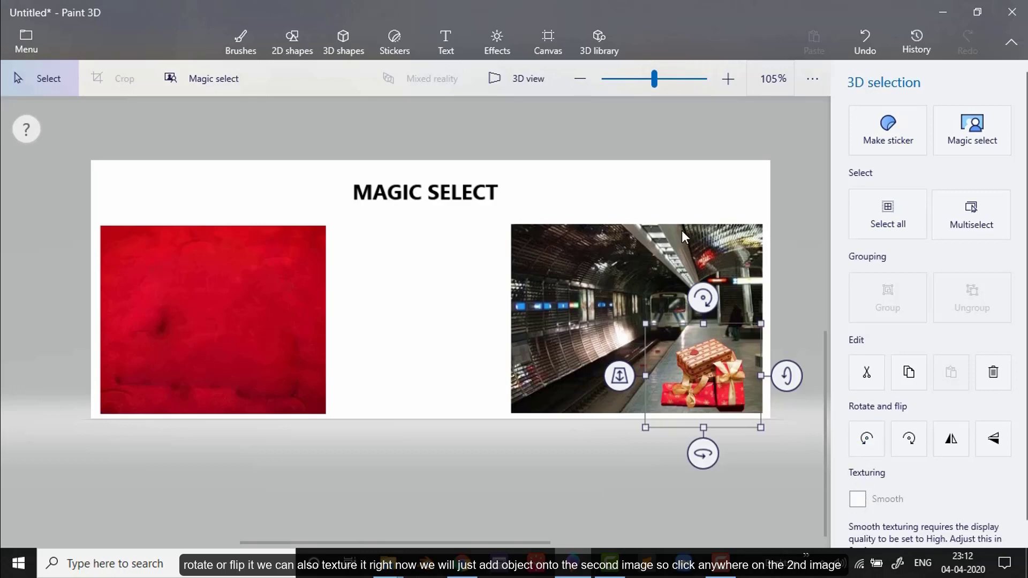
left_click(748, 301)
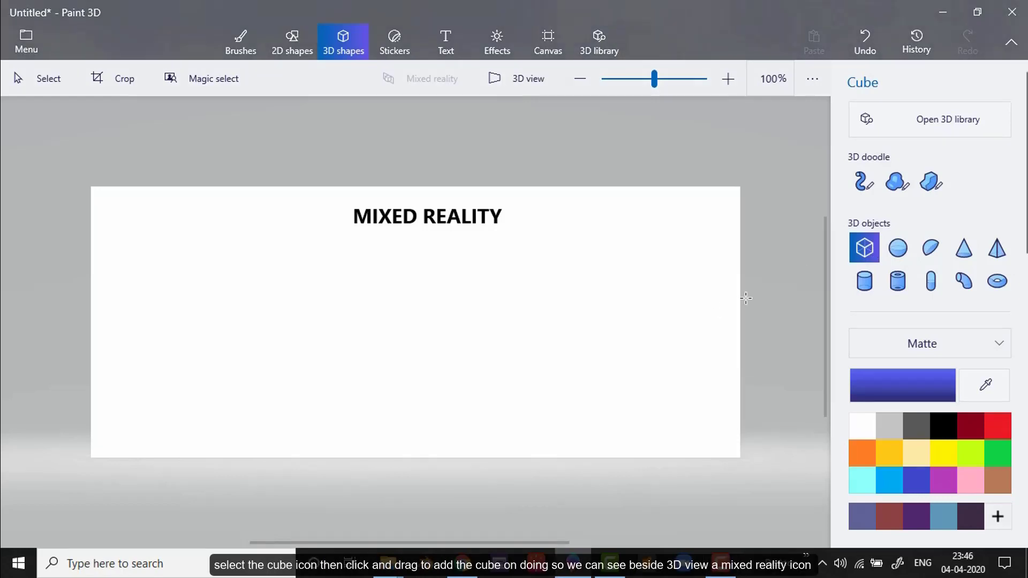
Step: Draw a blue 3D cube below the MIXED REALITY heading and open the model in mixed reality
left_click_drag(379, 317, 487, 396)
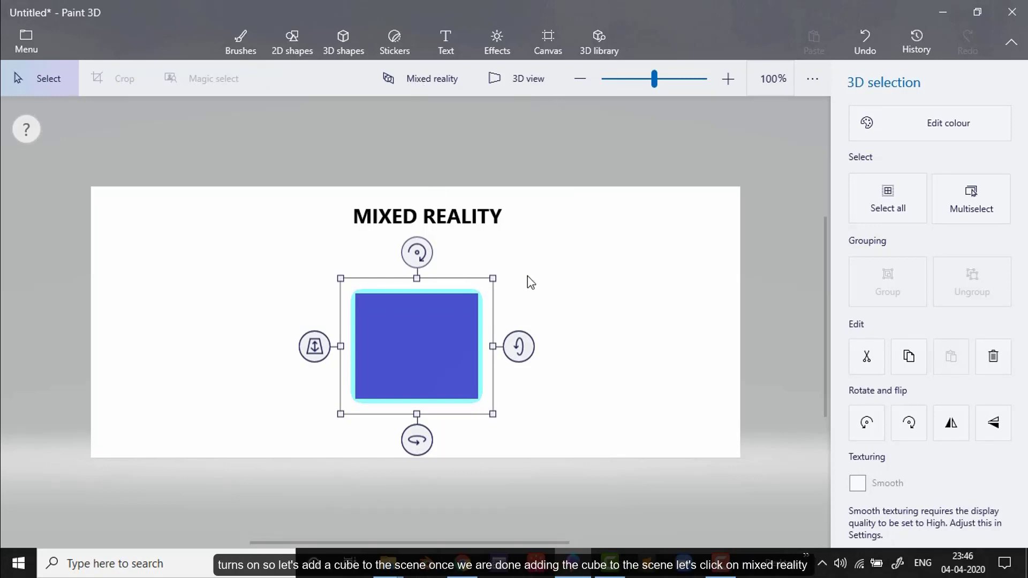
left_click(537, 291)
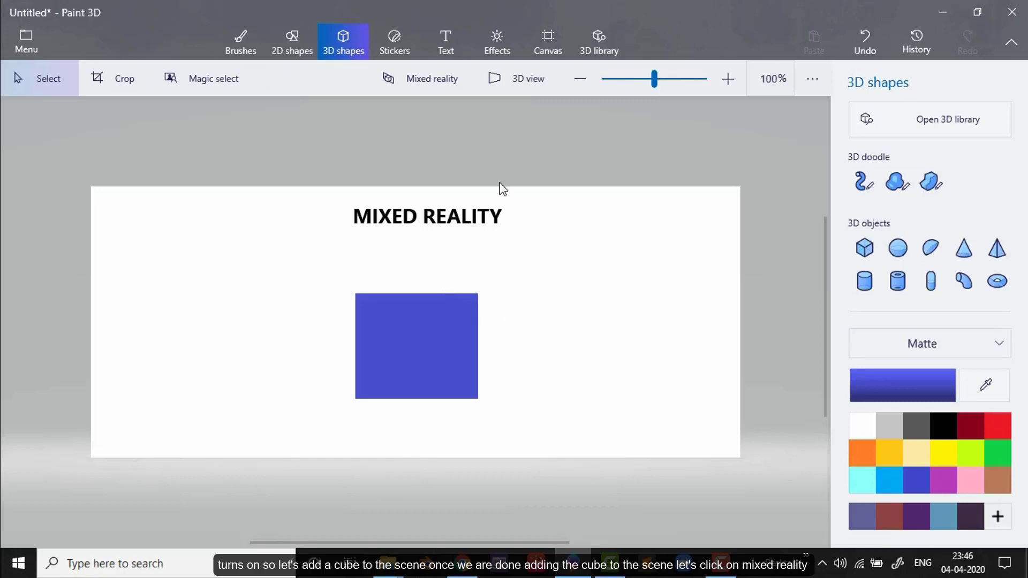
left_click(414, 80)
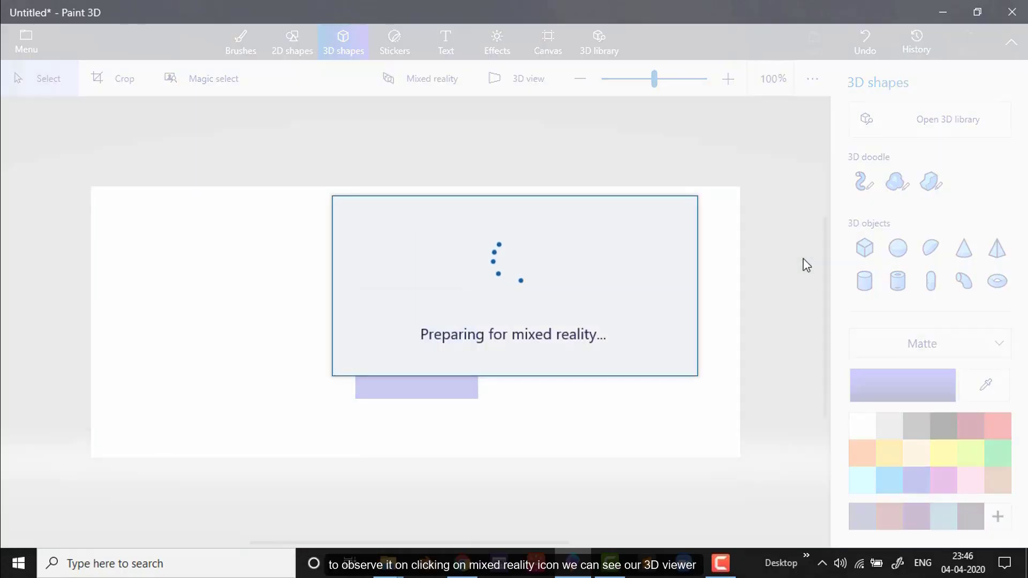